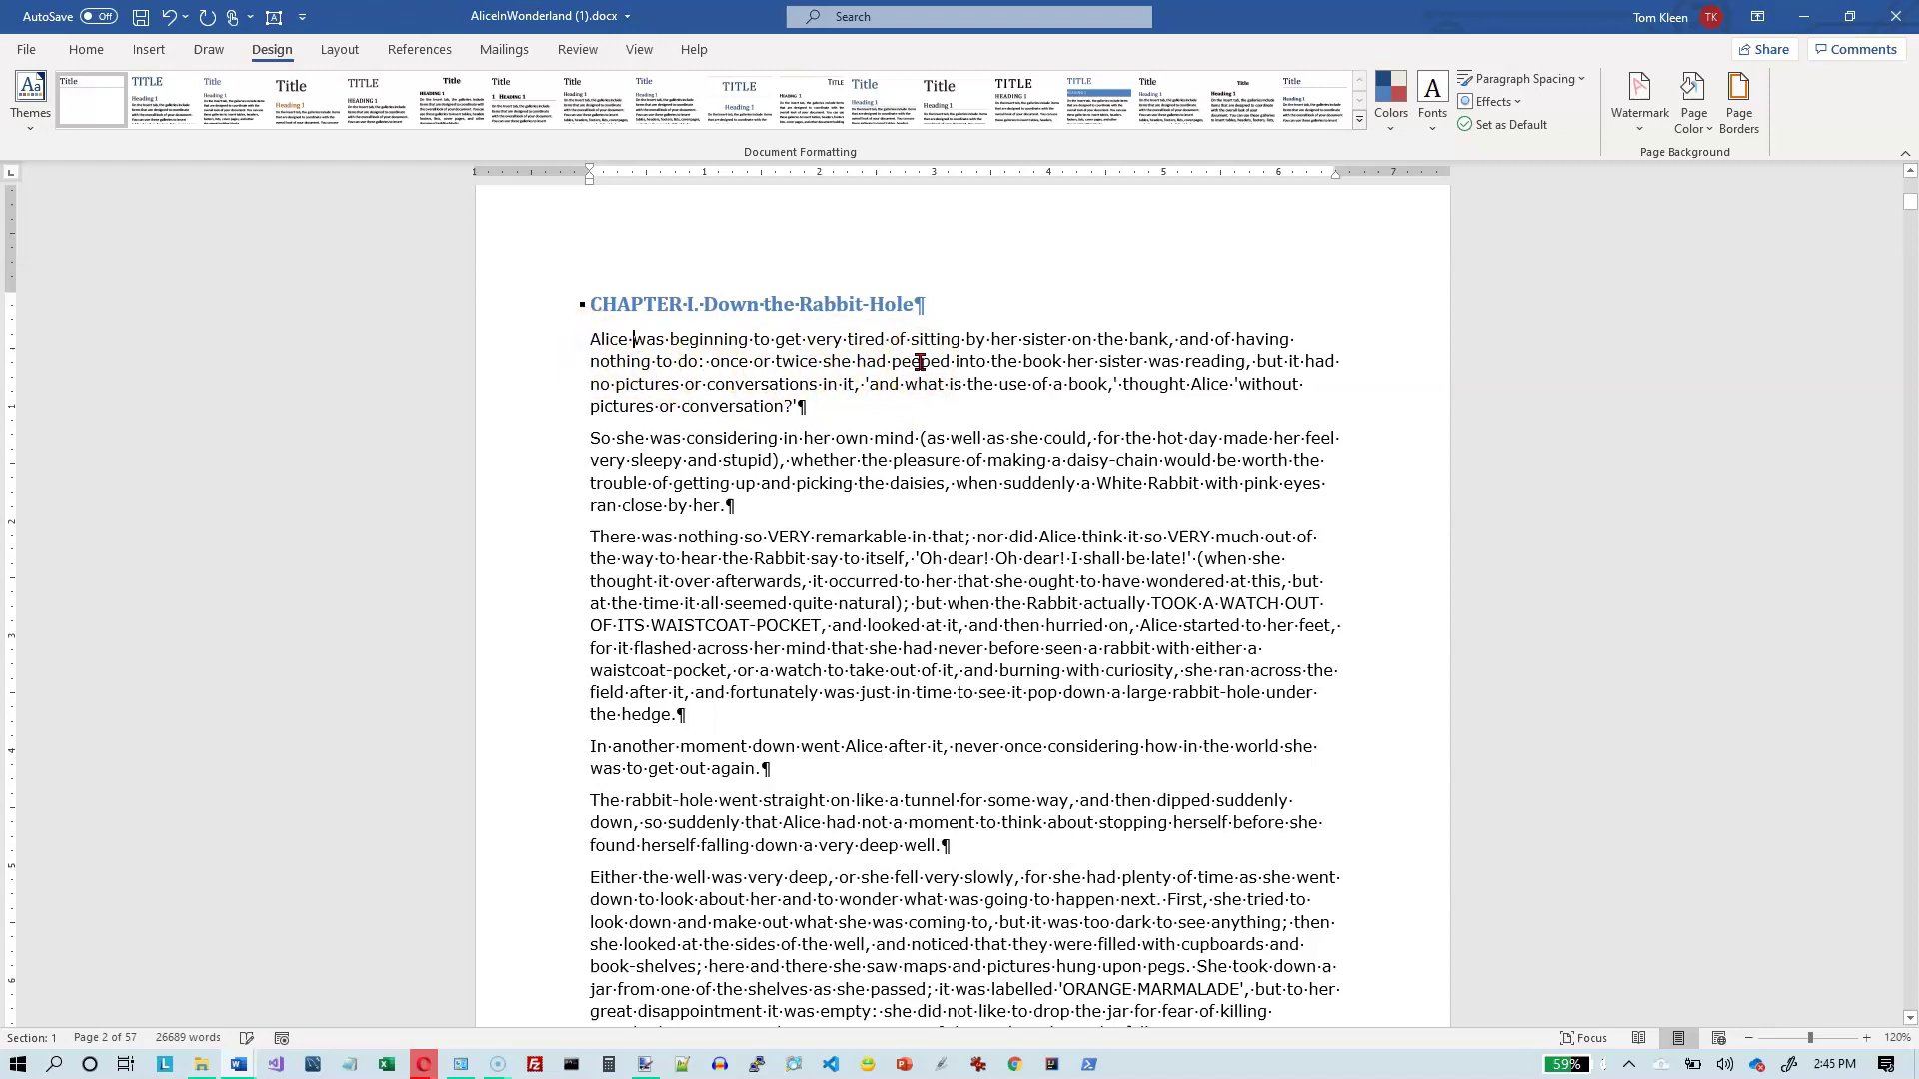
# Step: Apply a Dropped drop cap to the opening A of Chapter I's first paragraph
pyautogui.click(146, 52)
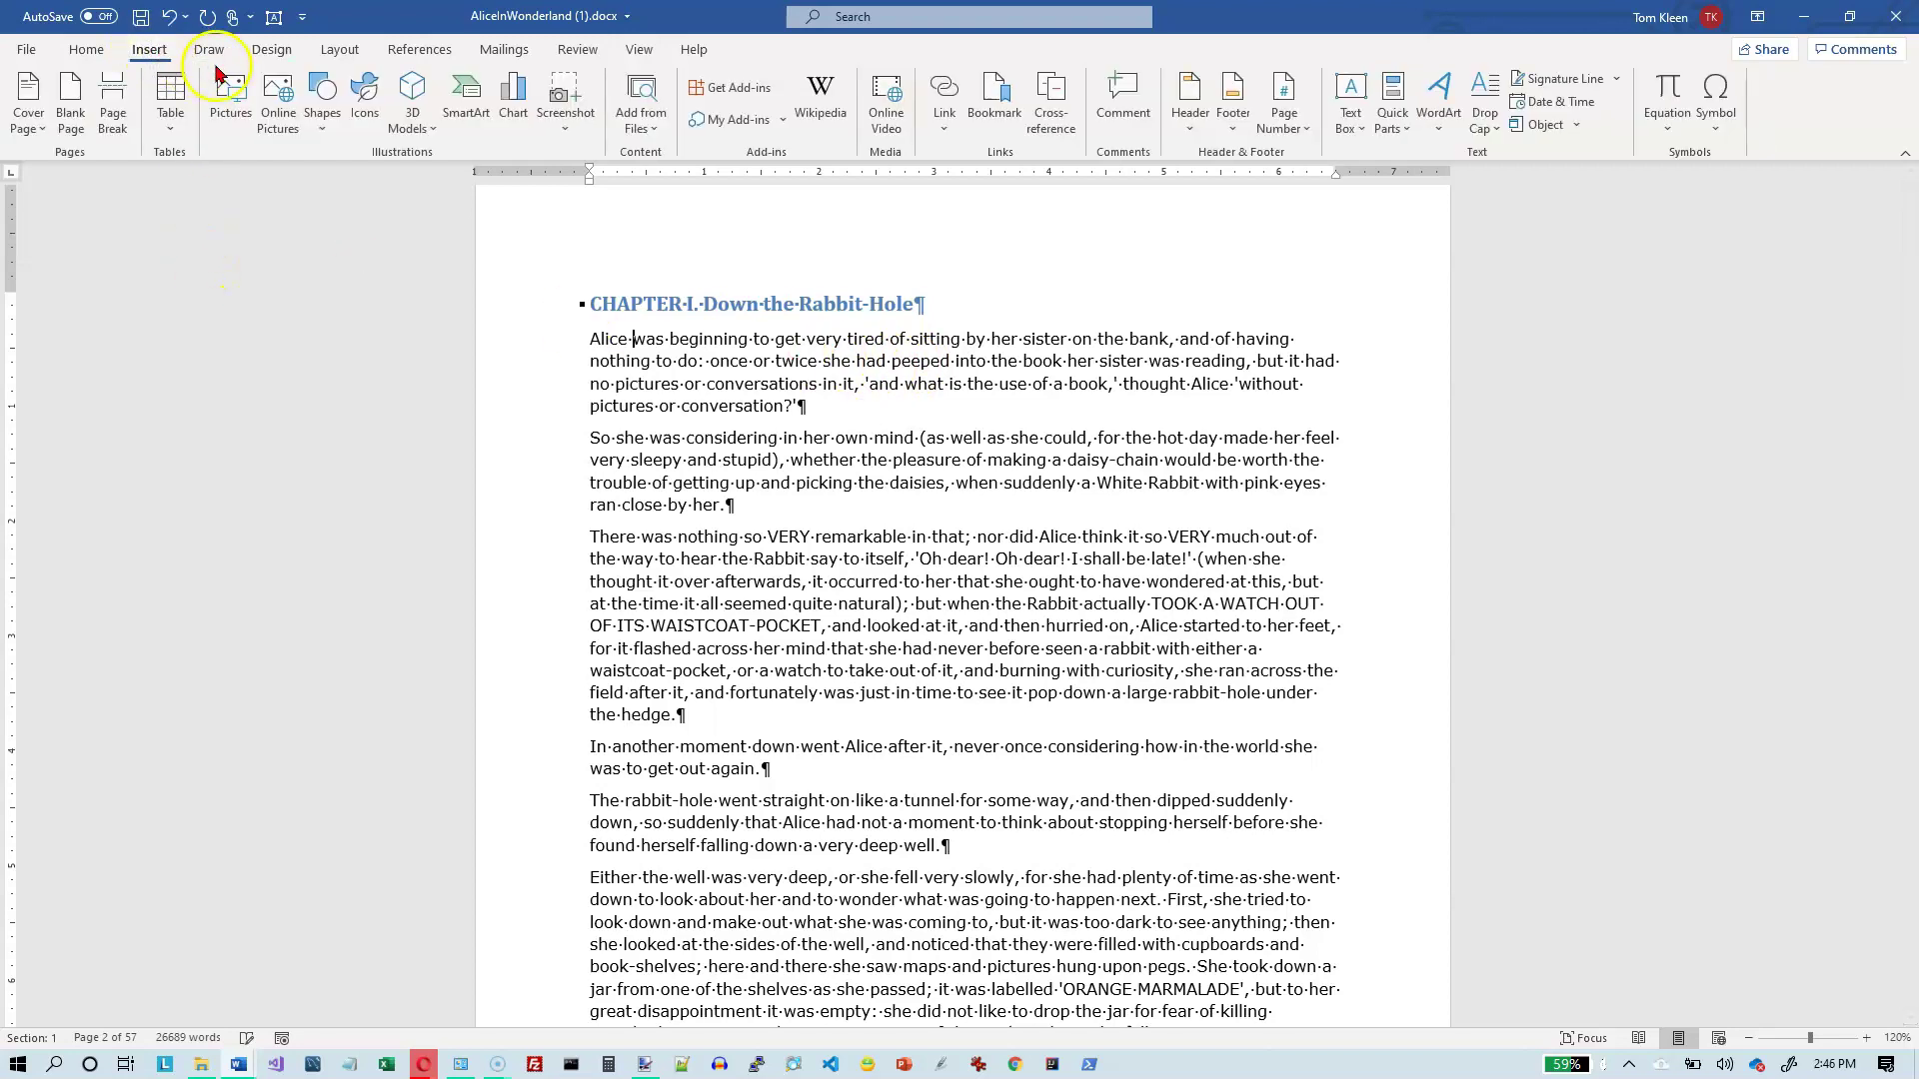
pyautogui.click(1498, 130)
pyautogui.click(1538, 163)
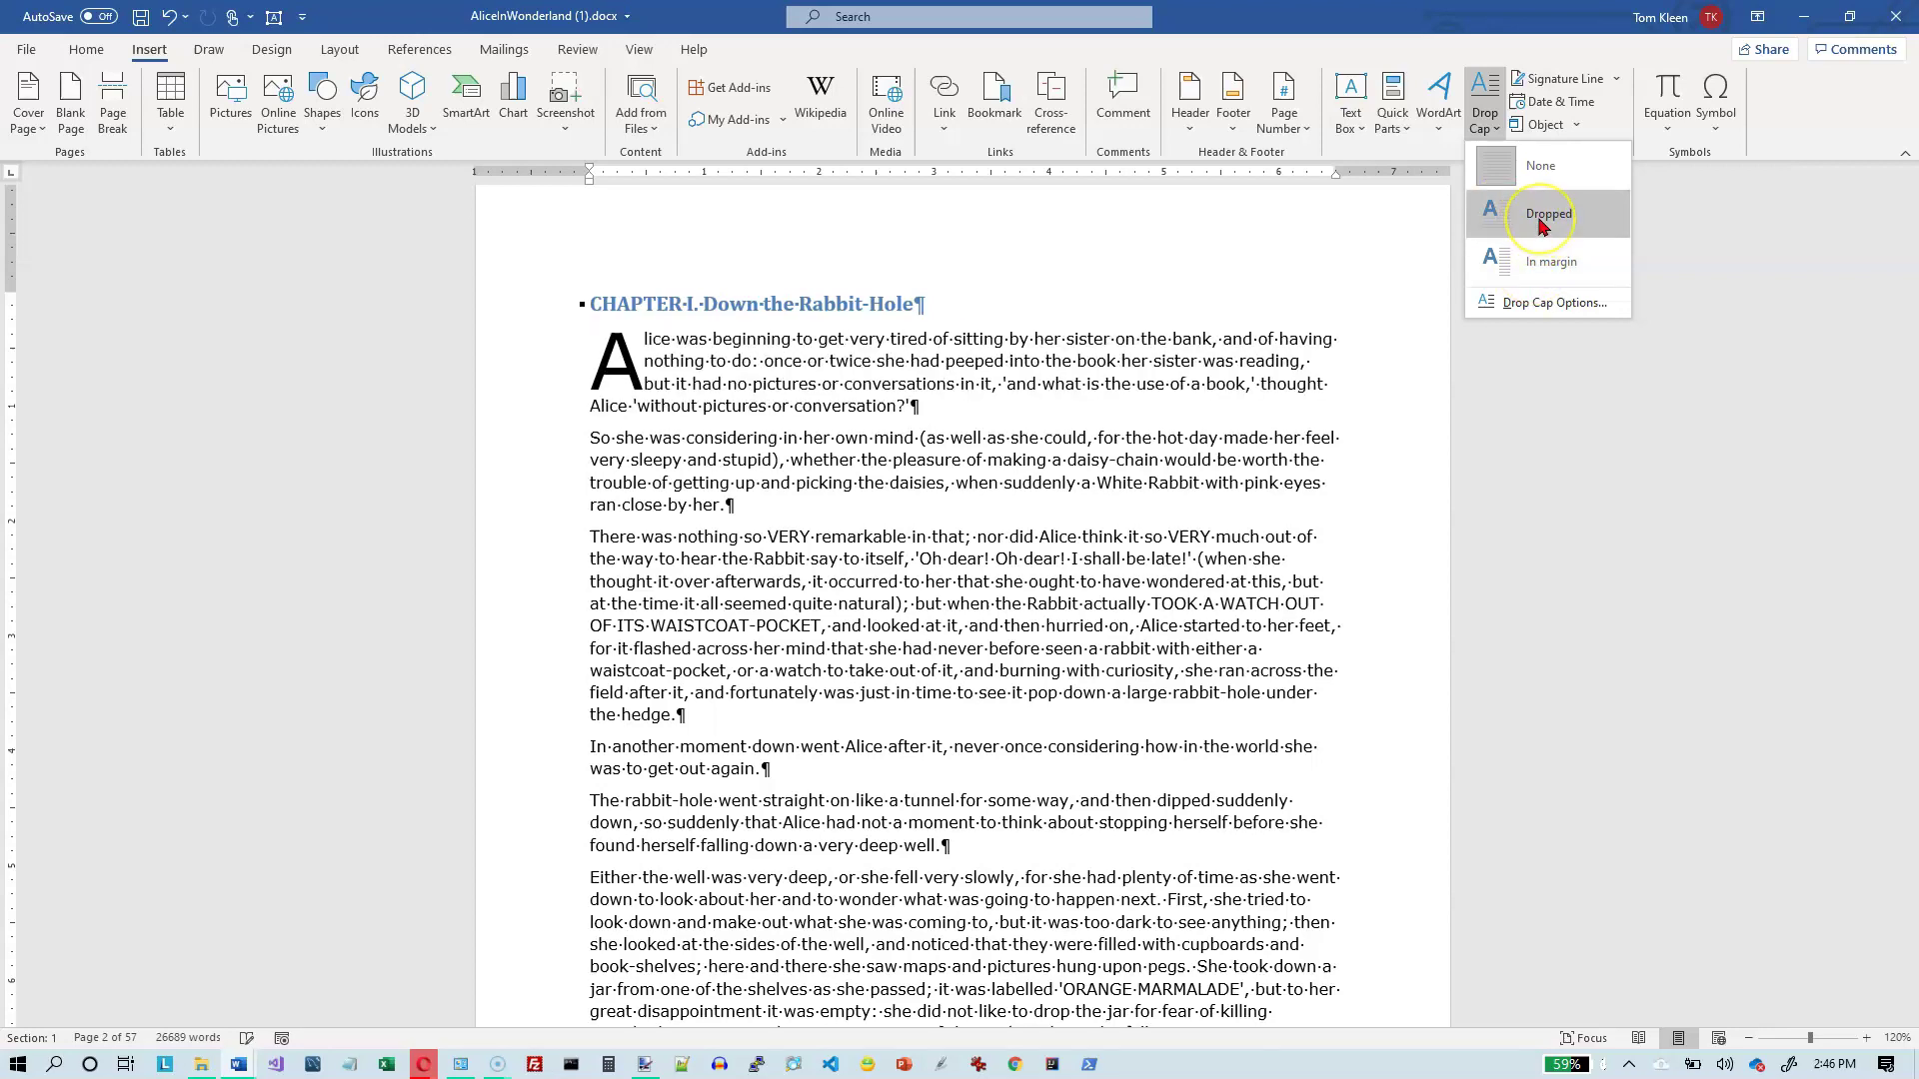
pyautogui.click(1540, 220)
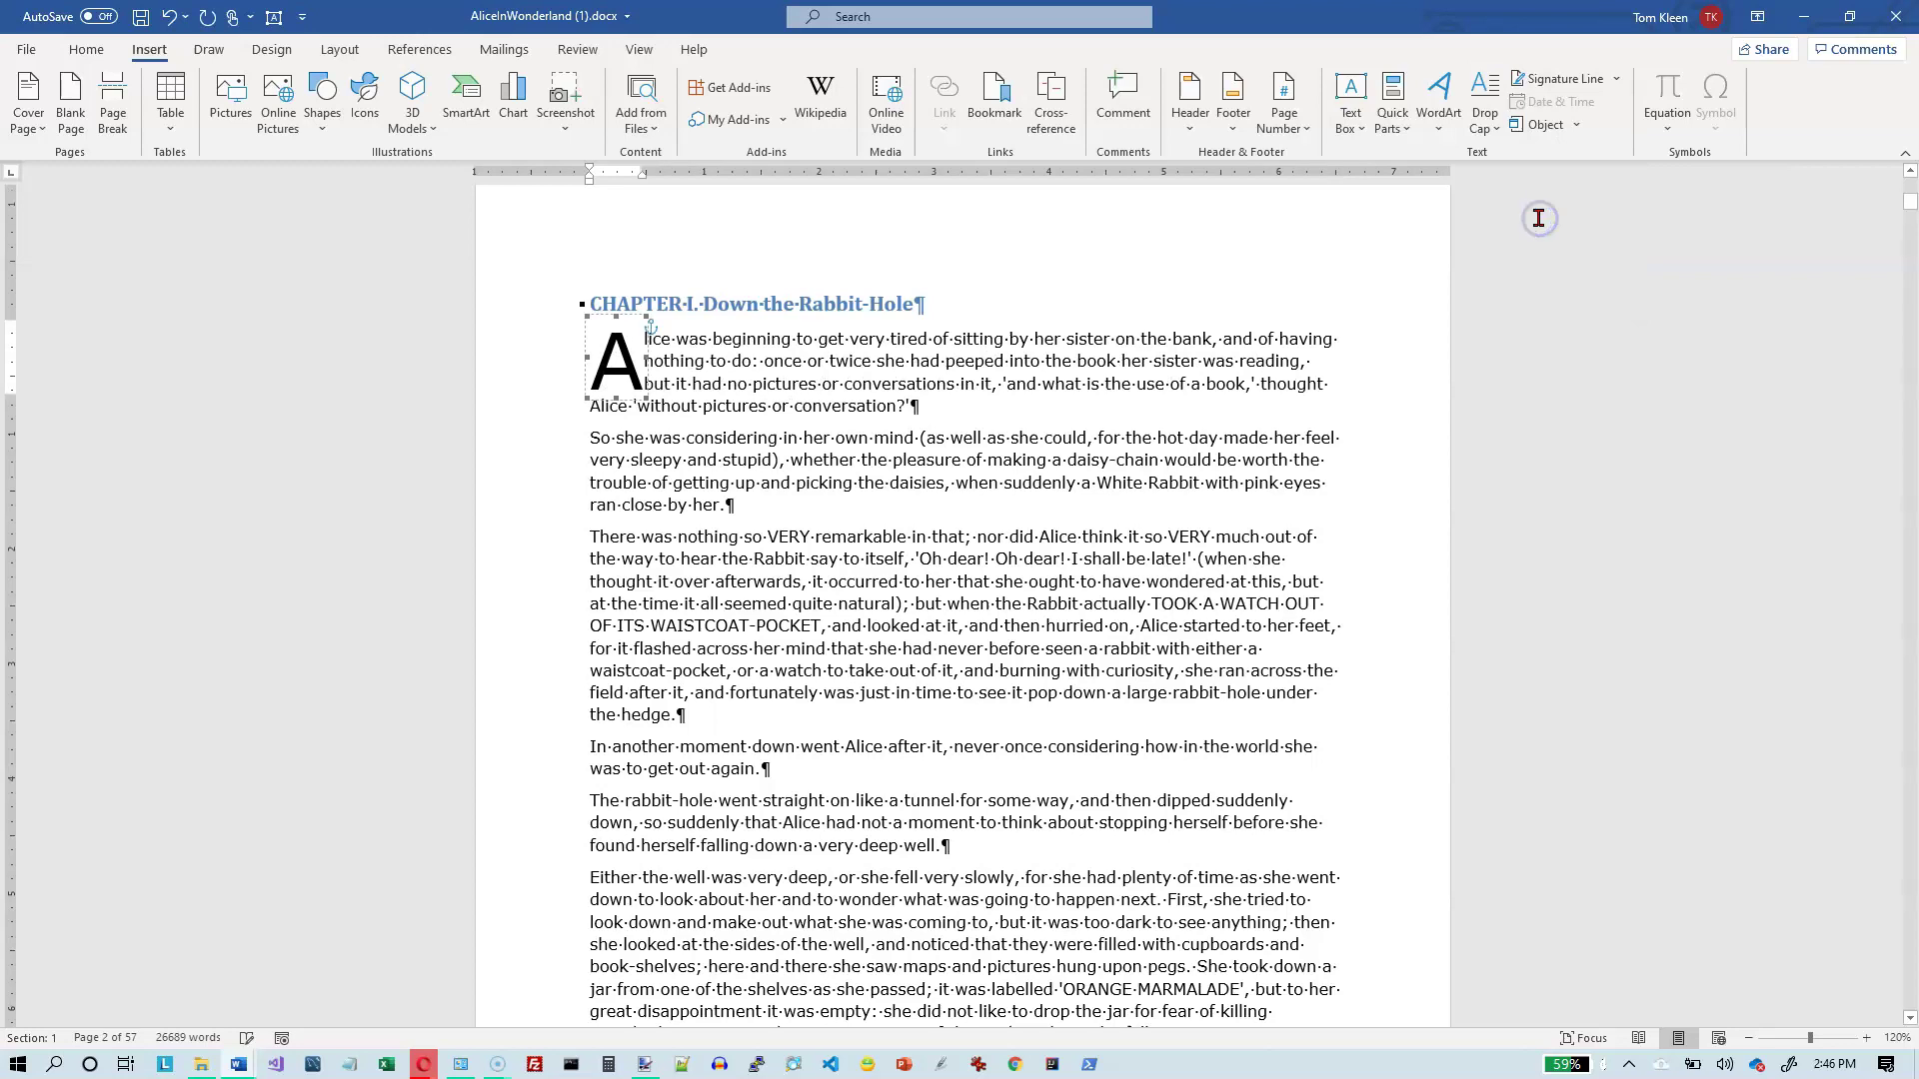
# Step: Format the dropped A in Calibri Light with red font colour and bold
pyautogui.doubleClick(604, 349)
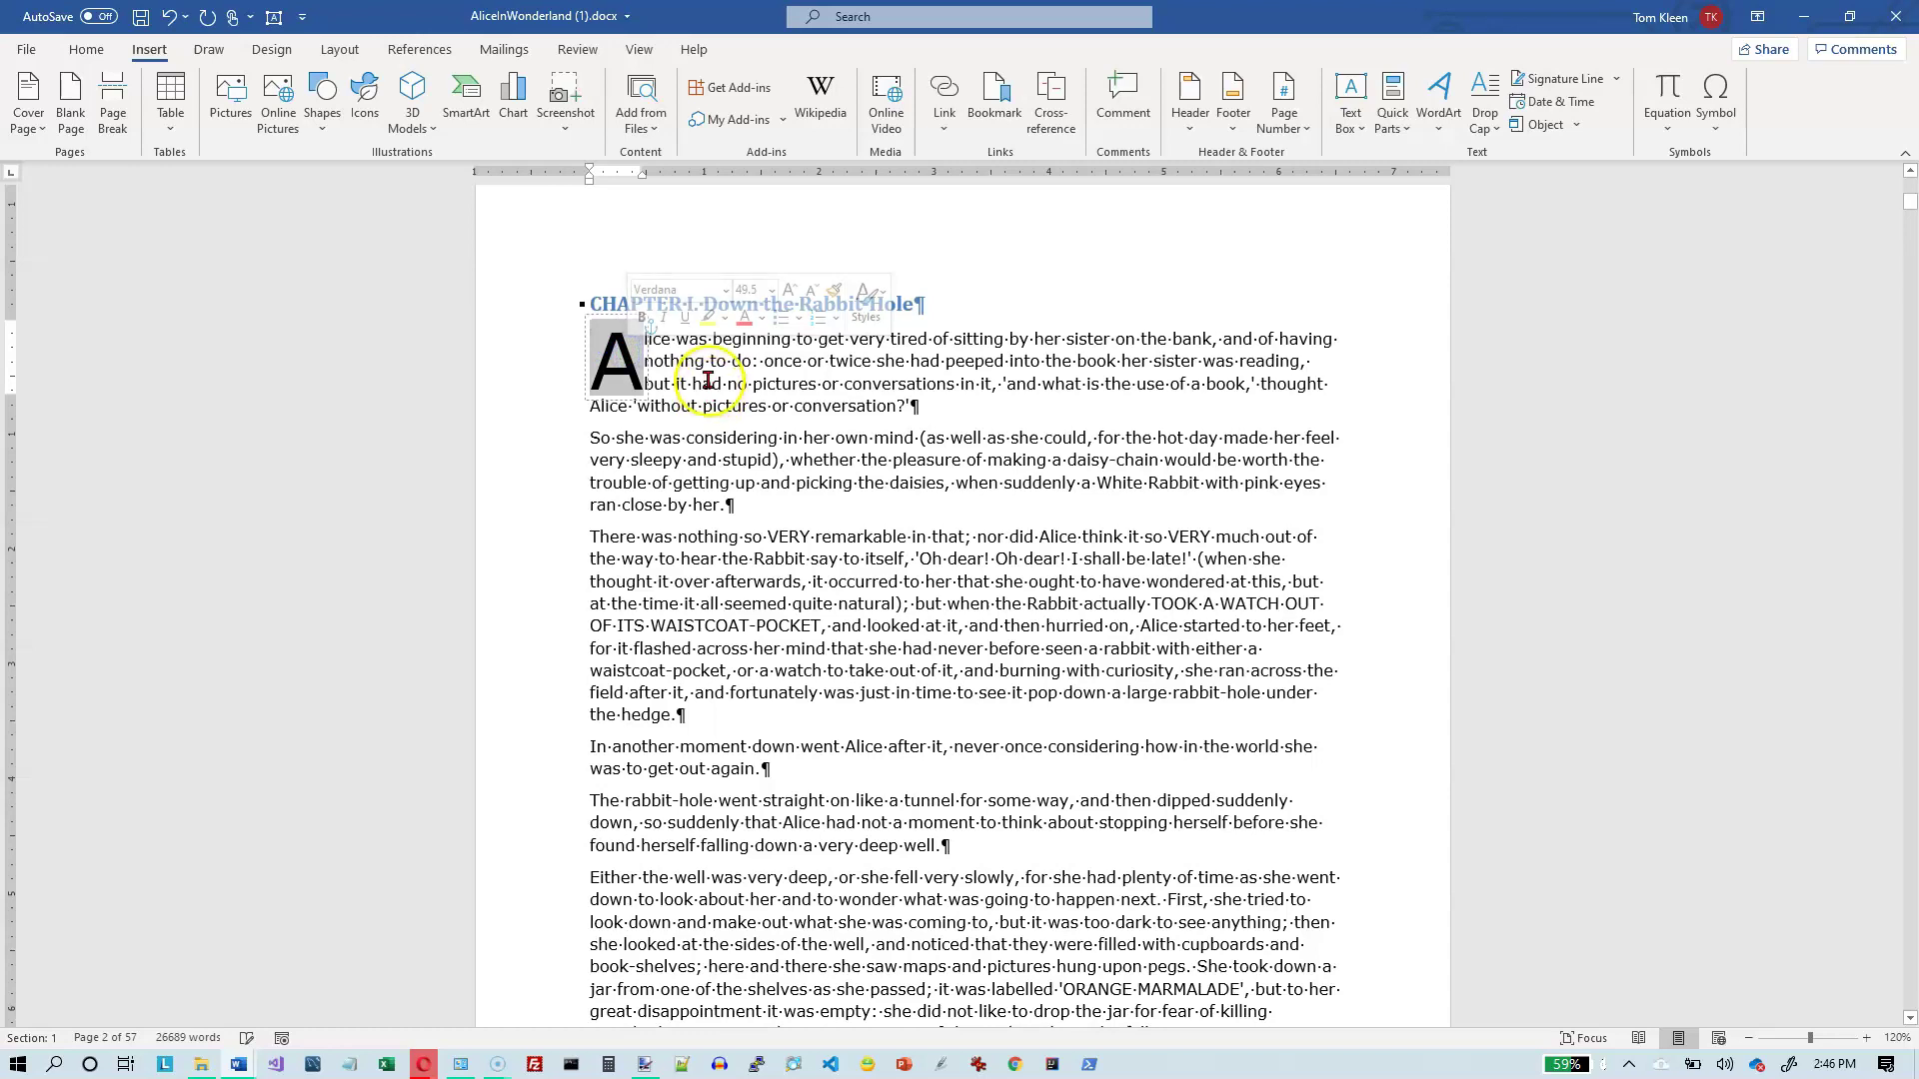
pyautogui.click(95, 56)
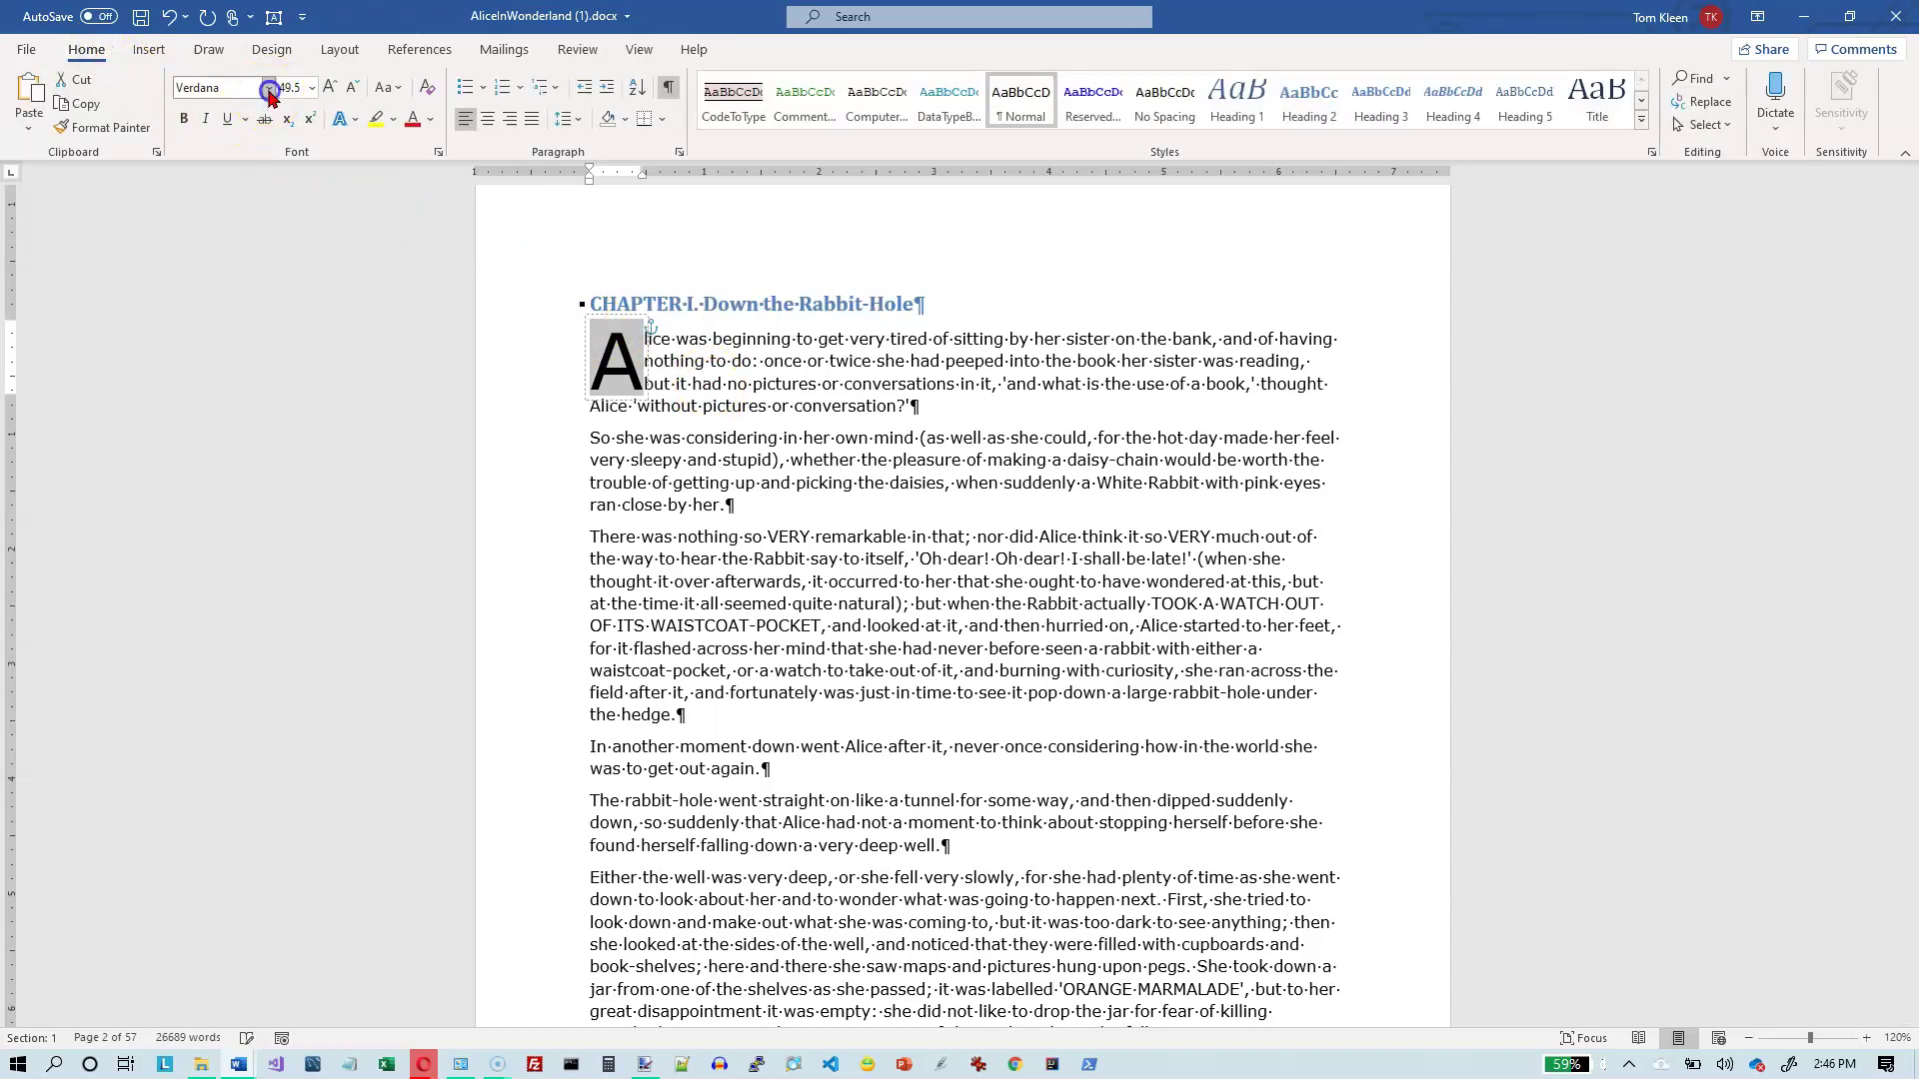
pyautogui.click(269, 90)
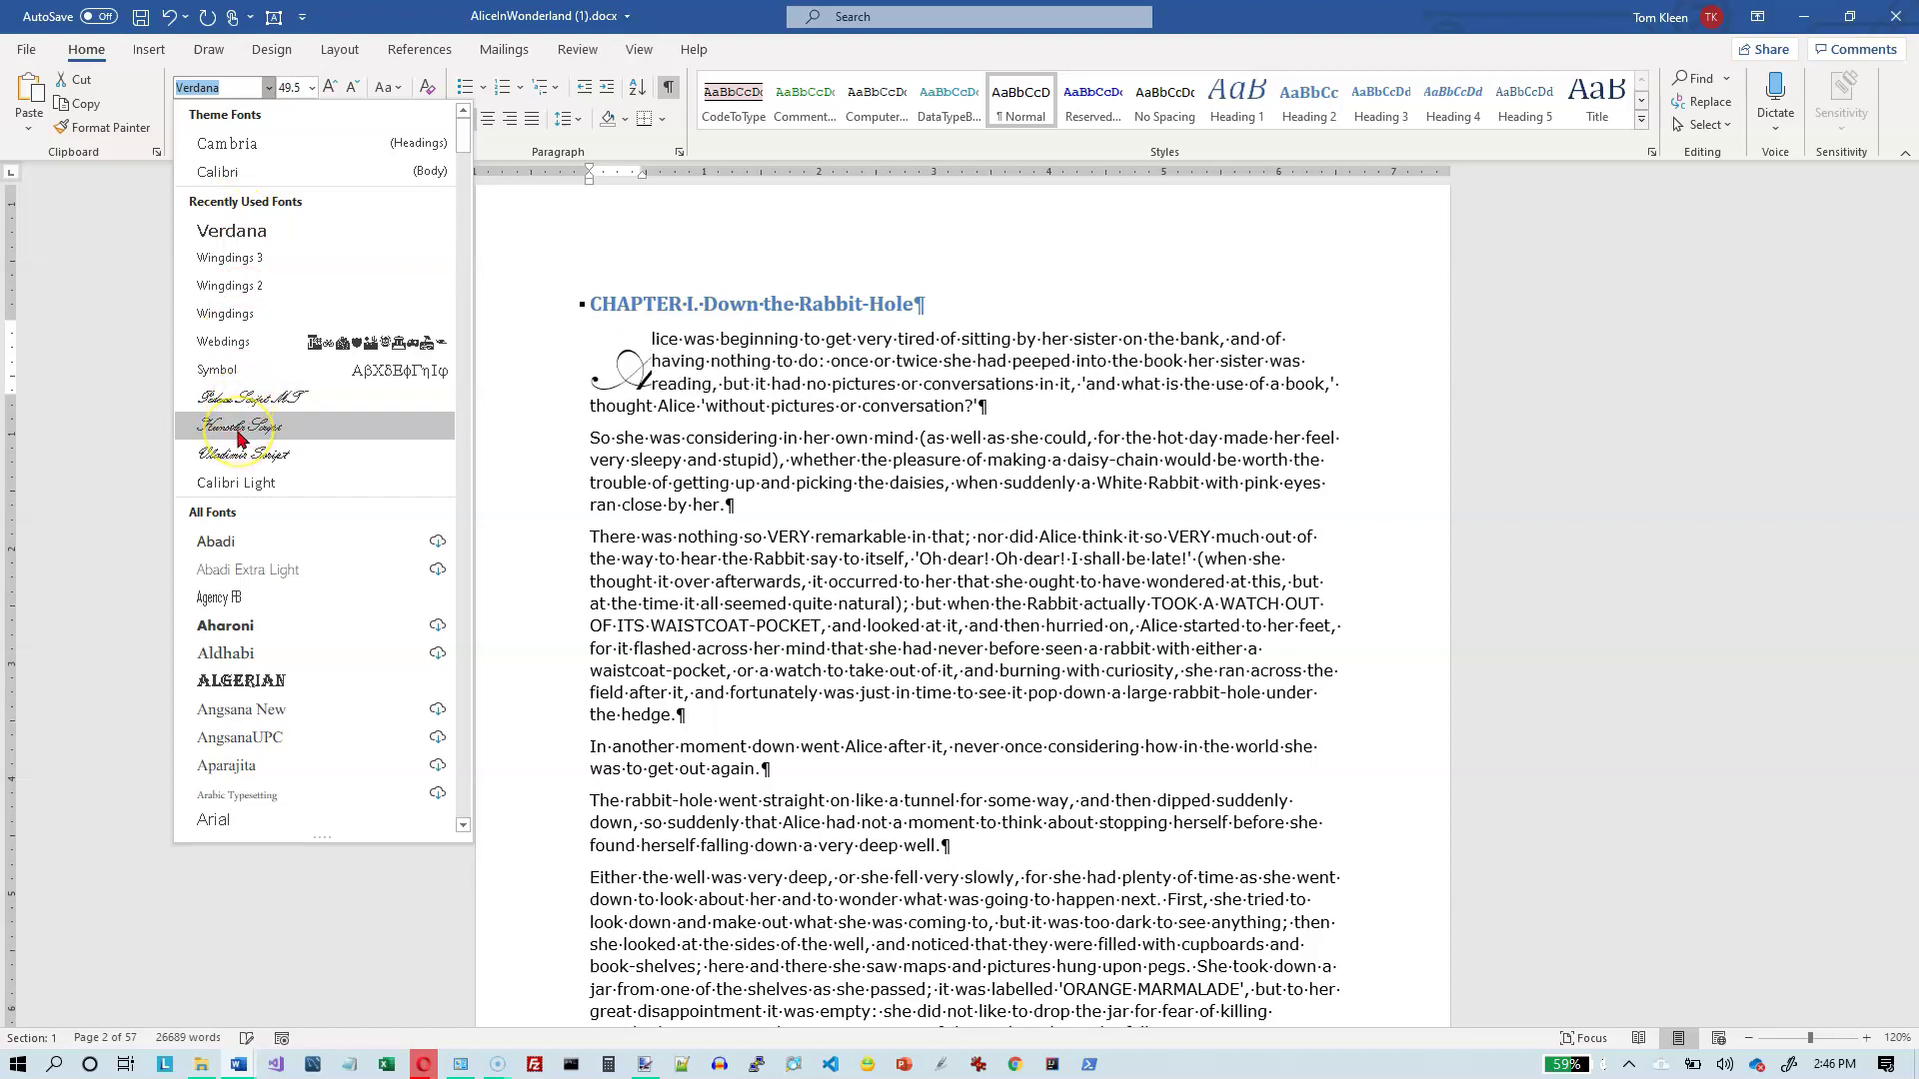
pyautogui.scroll(-1, 240, 437)
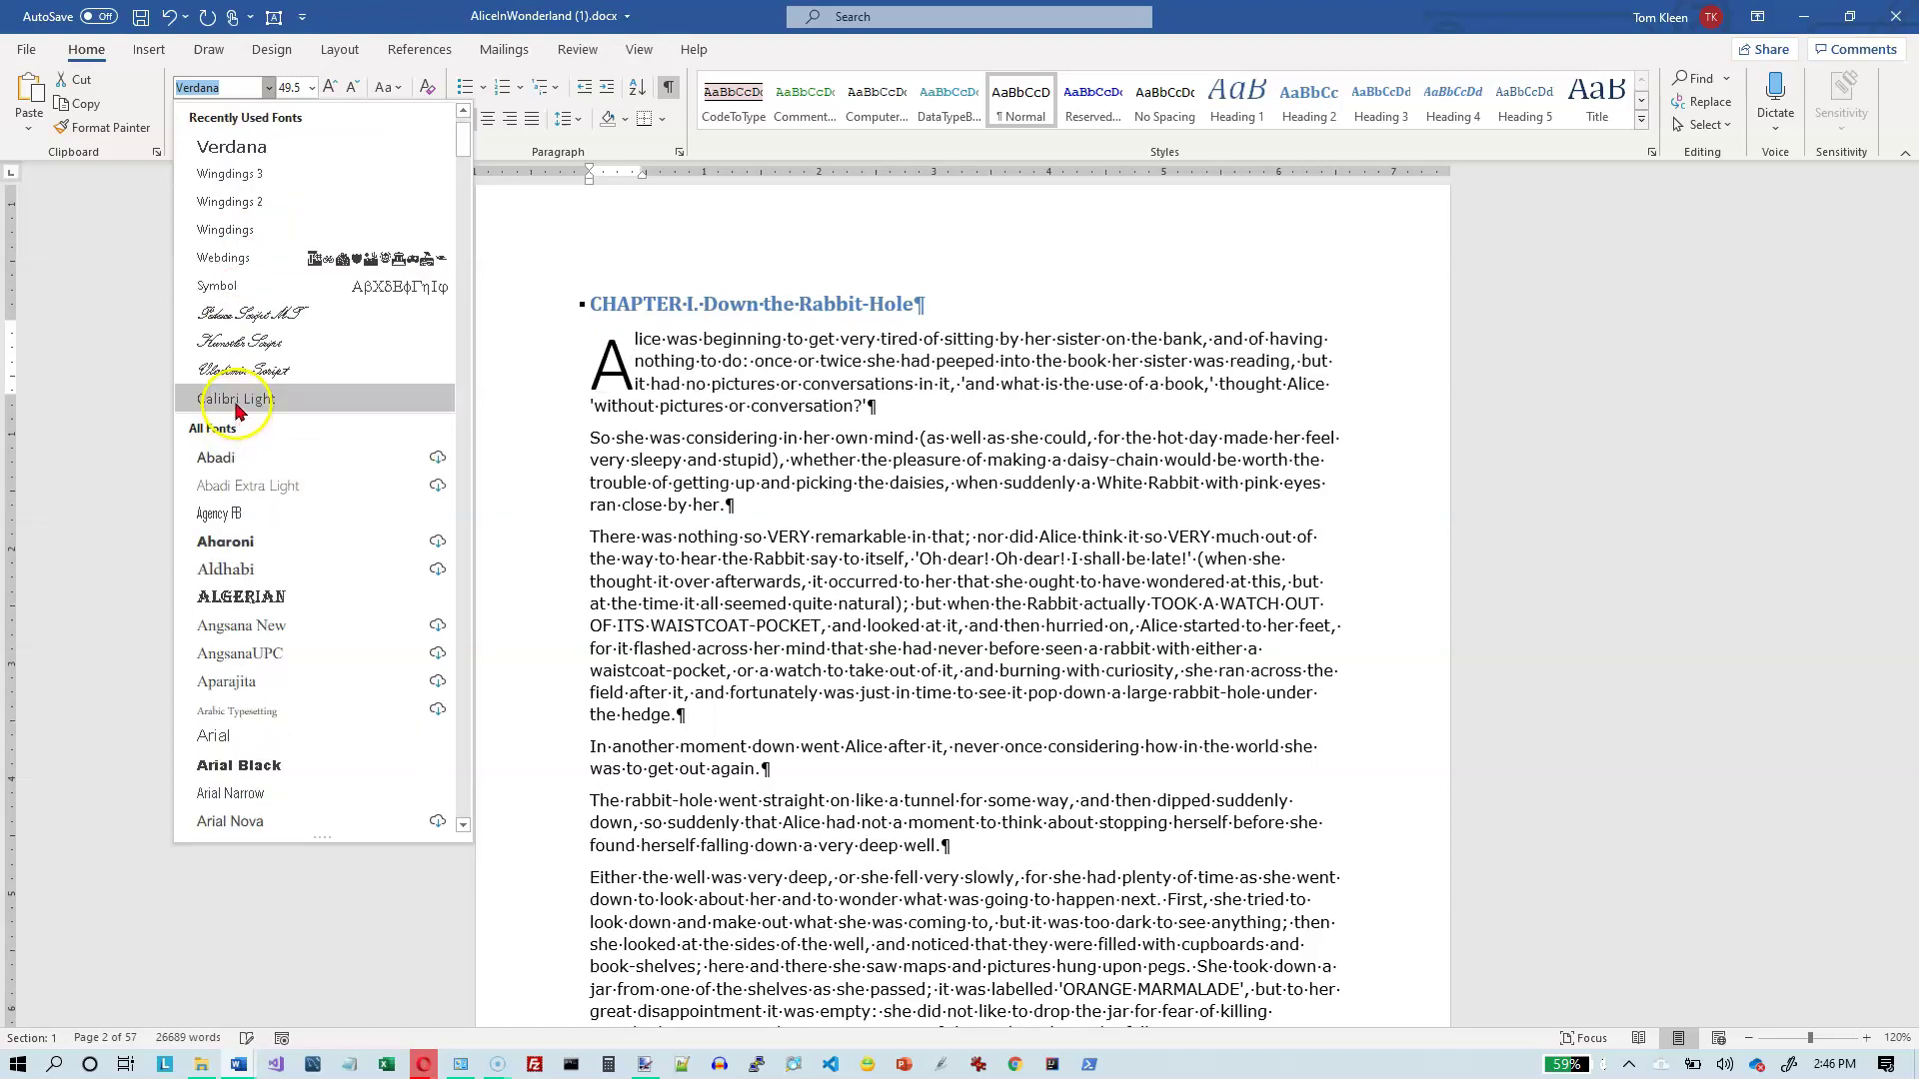
pyautogui.click(229, 404)
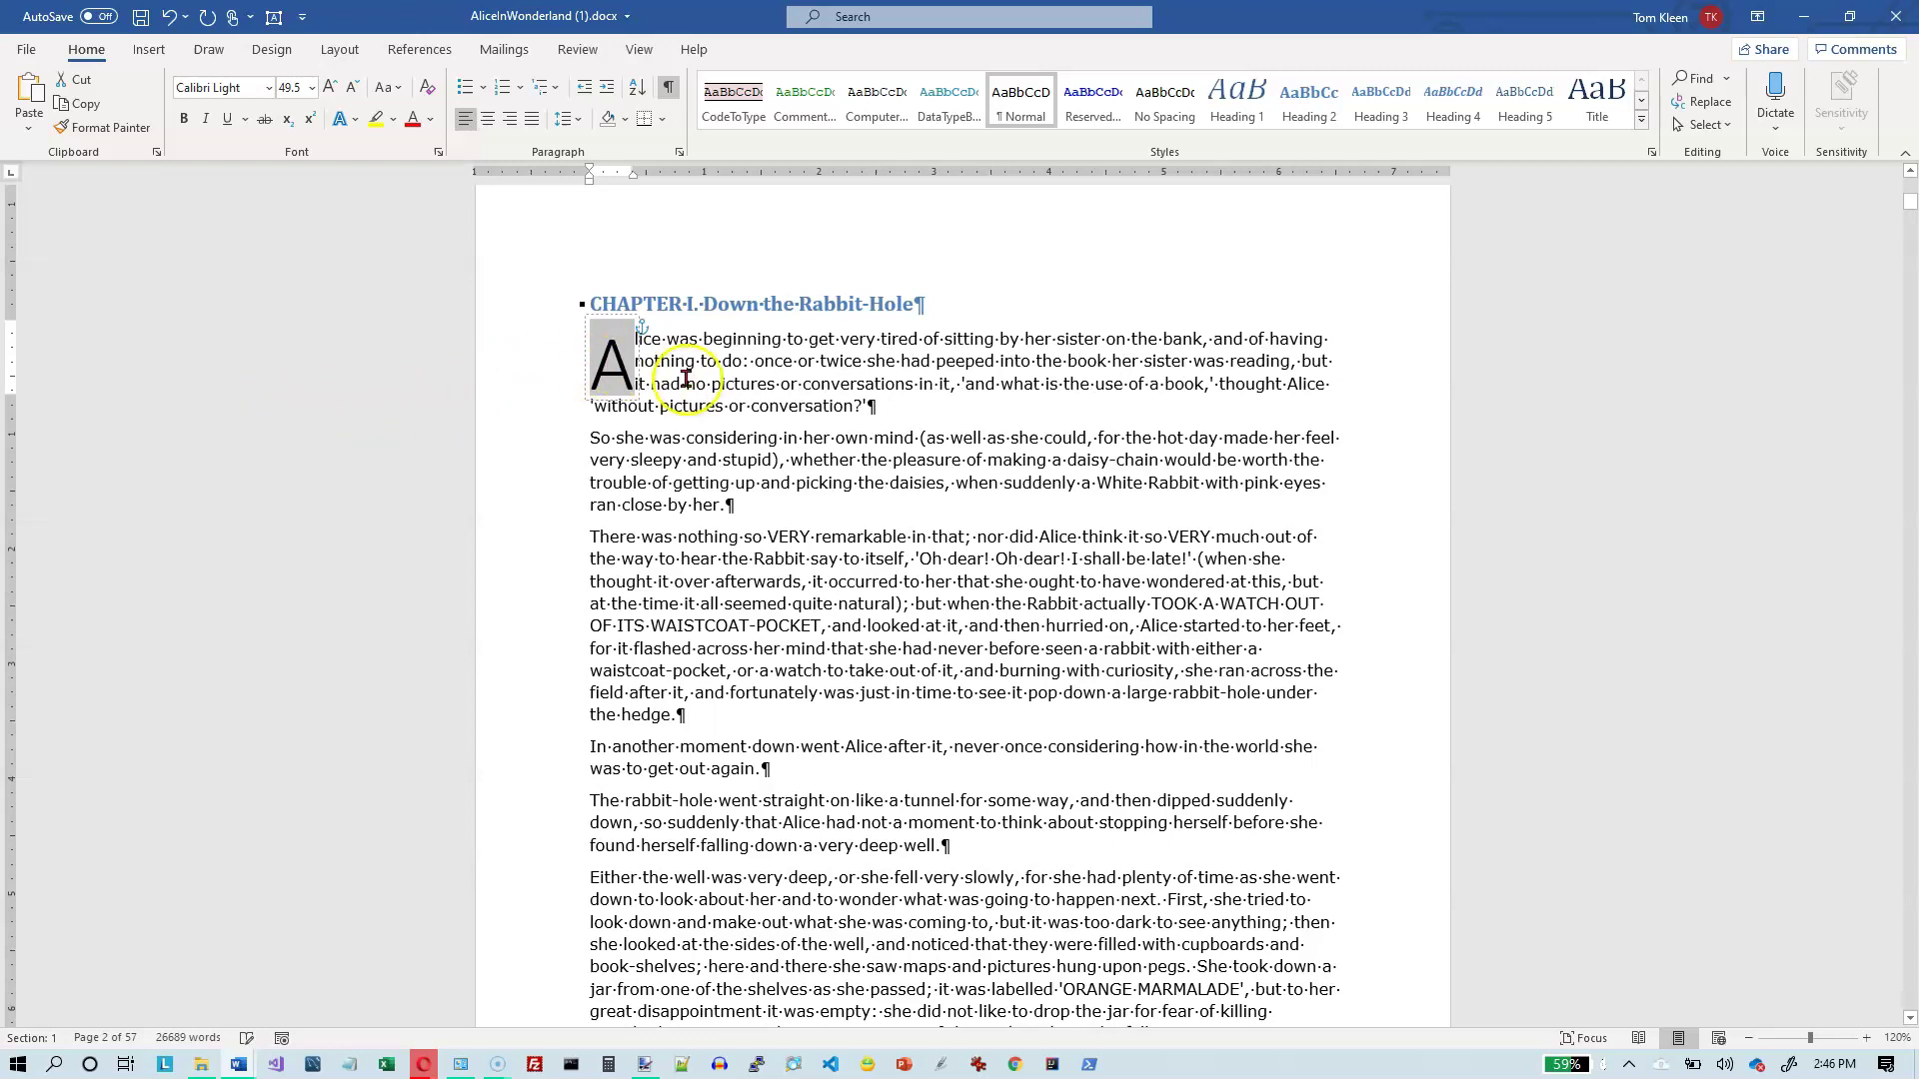
pyautogui.click(414, 122)
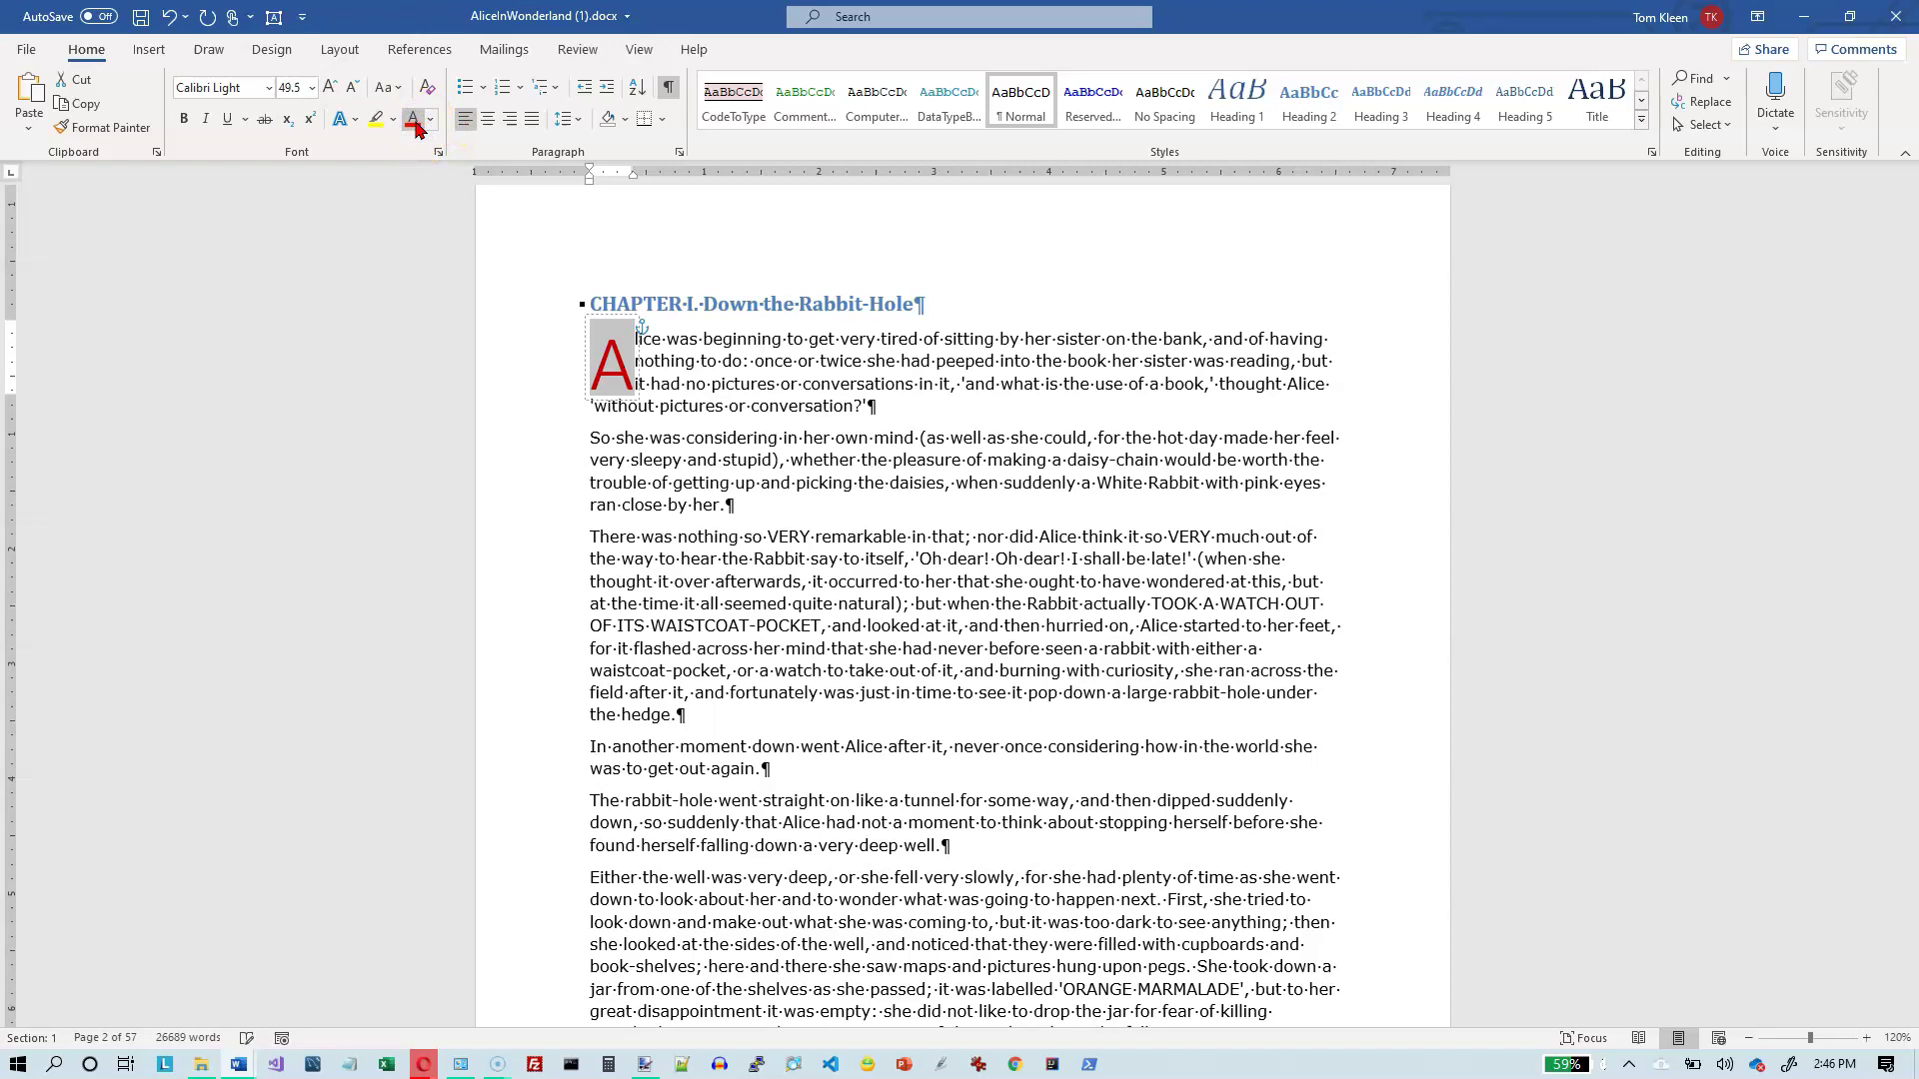
pyautogui.click(184, 119)
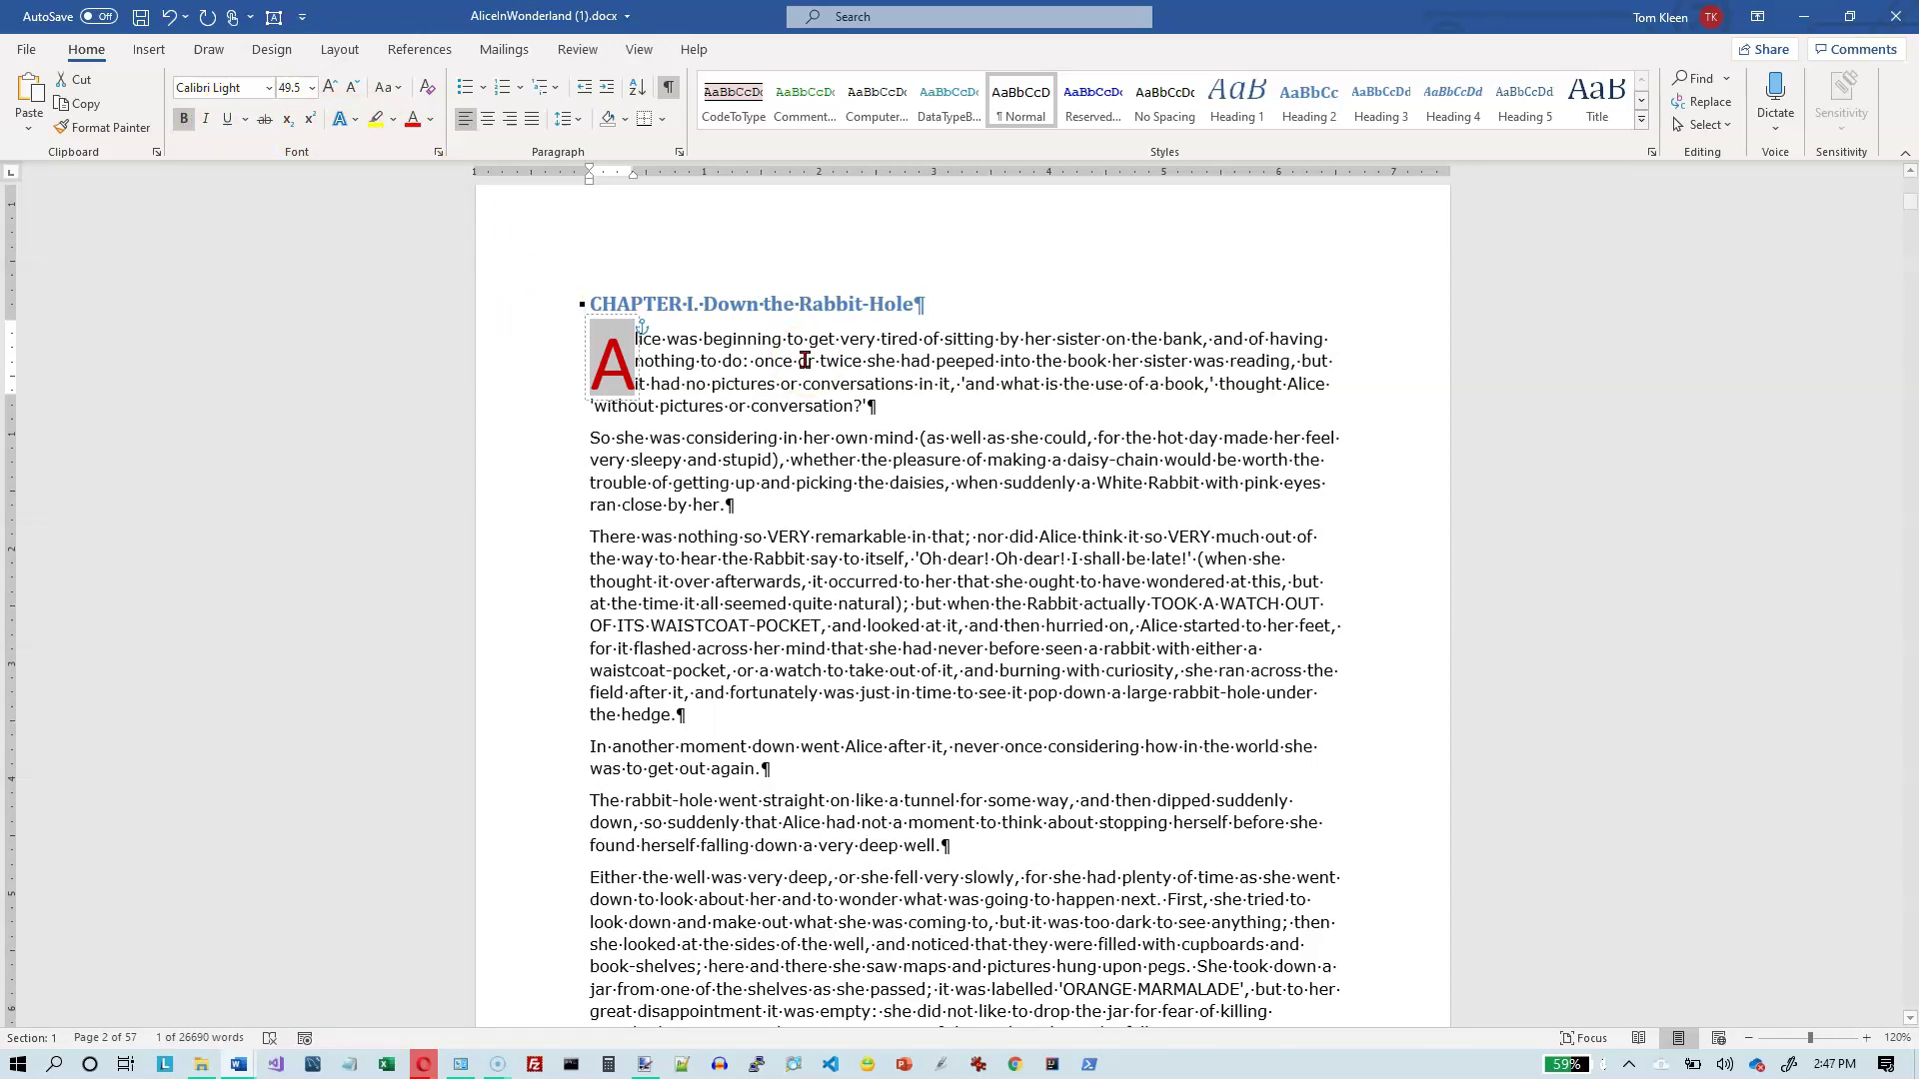
pyautogui.click(805, 361)
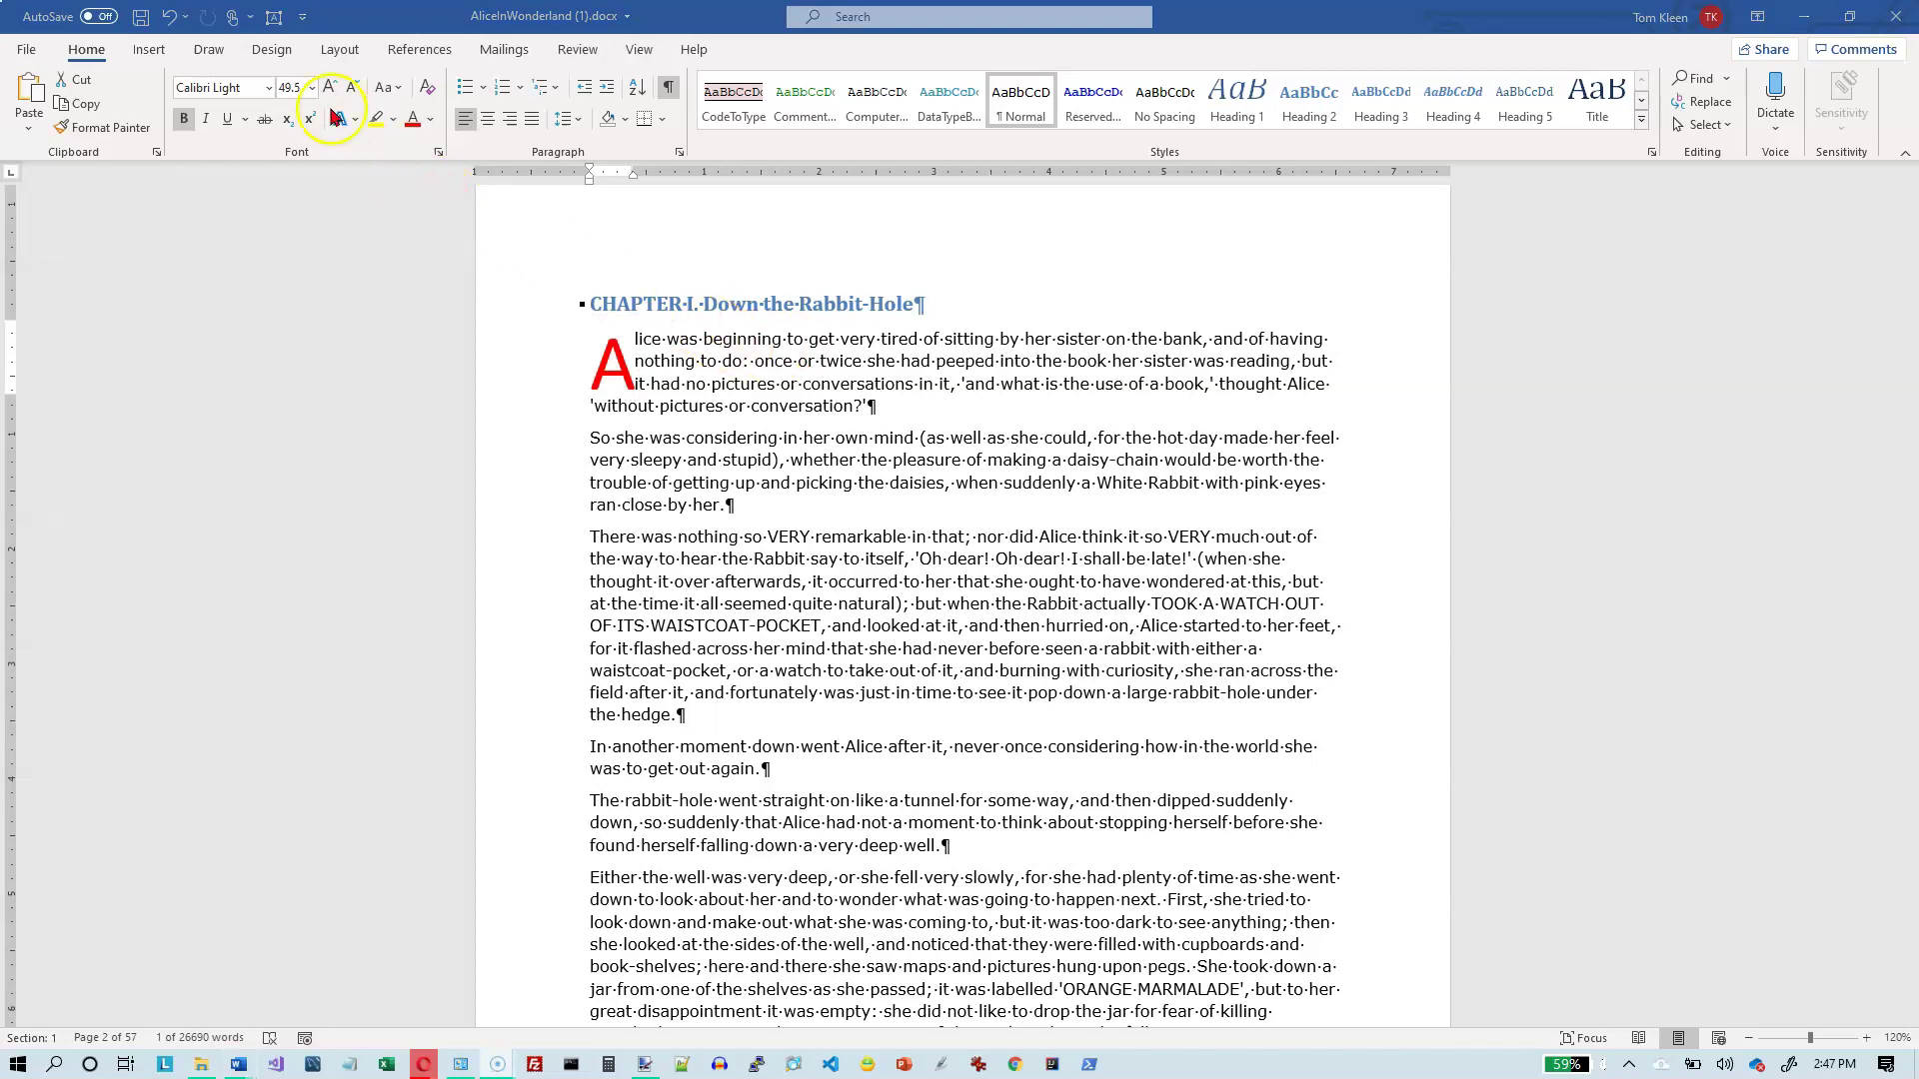
# Step: Undo the last four actions back to Drop Cap, leaving a plain opening A
pyautogui.click(187, 22)
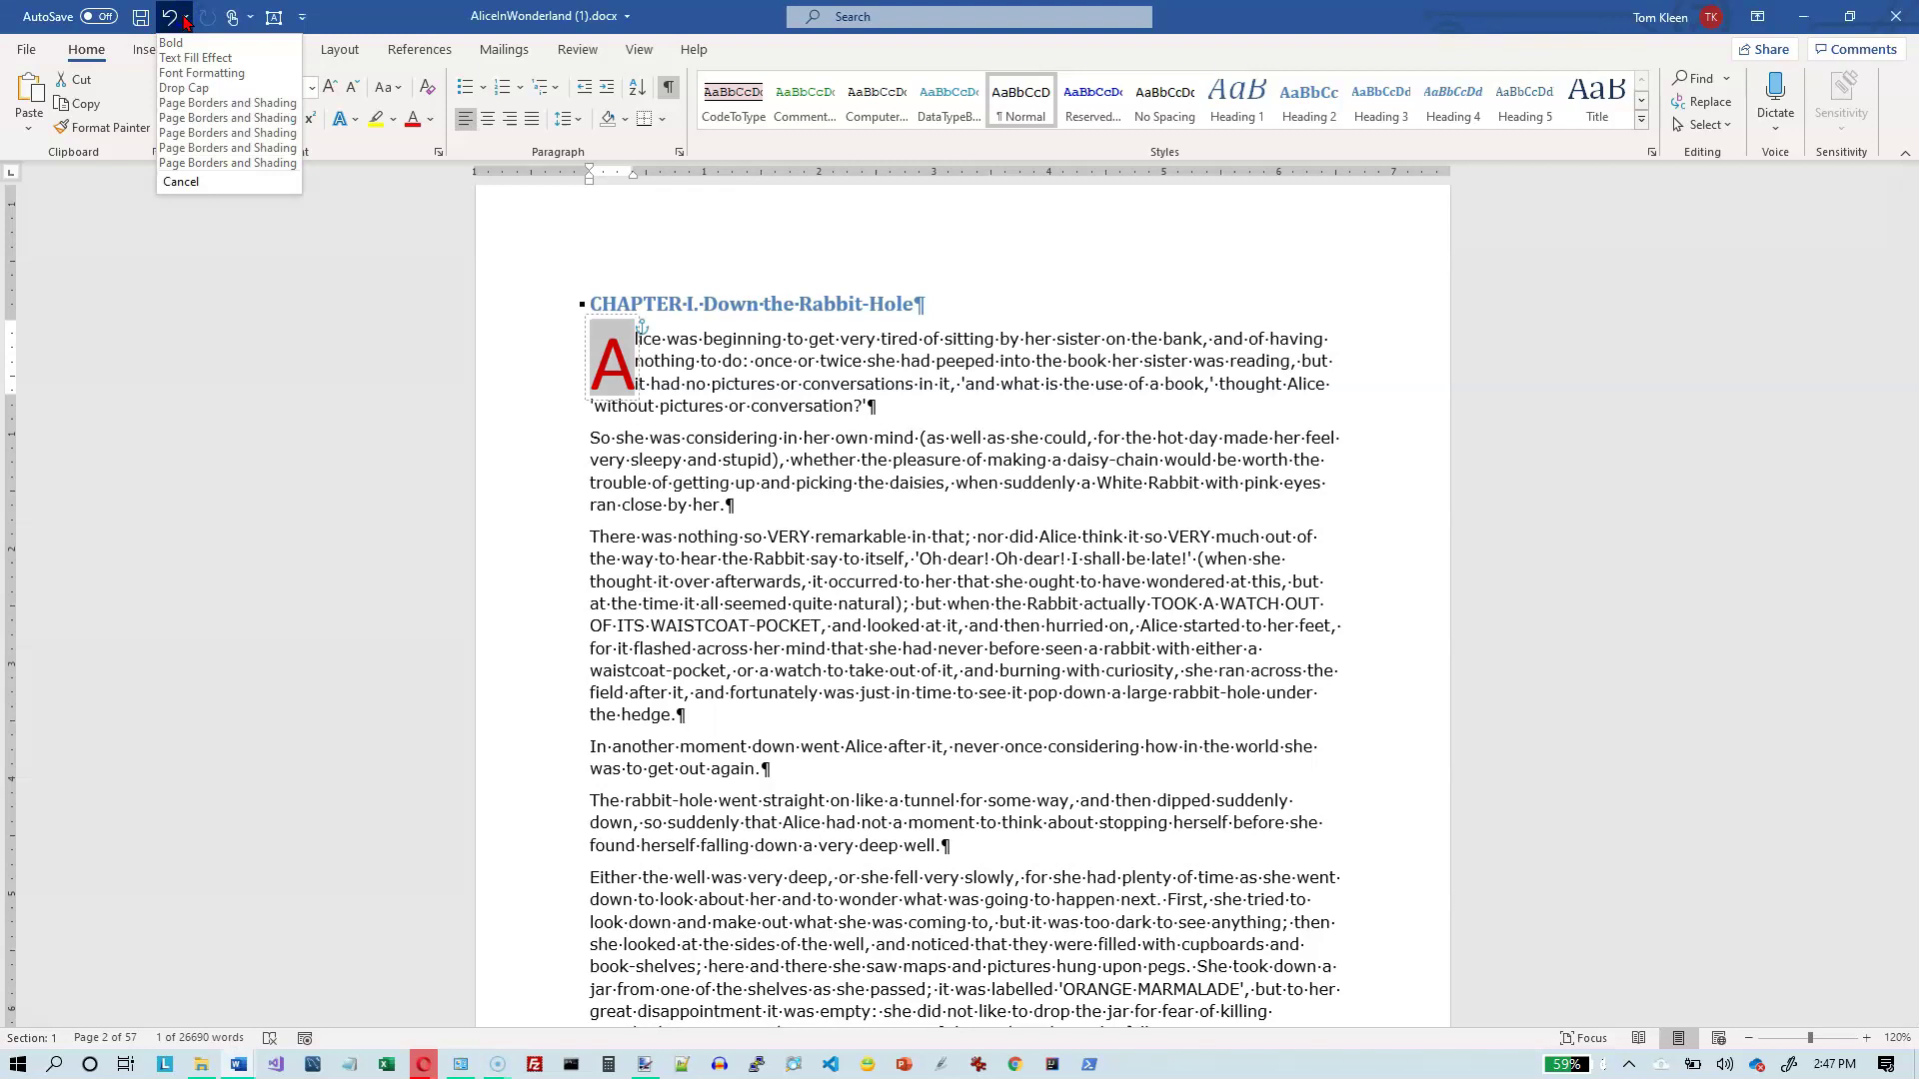
pyautogui.click(194, 73)
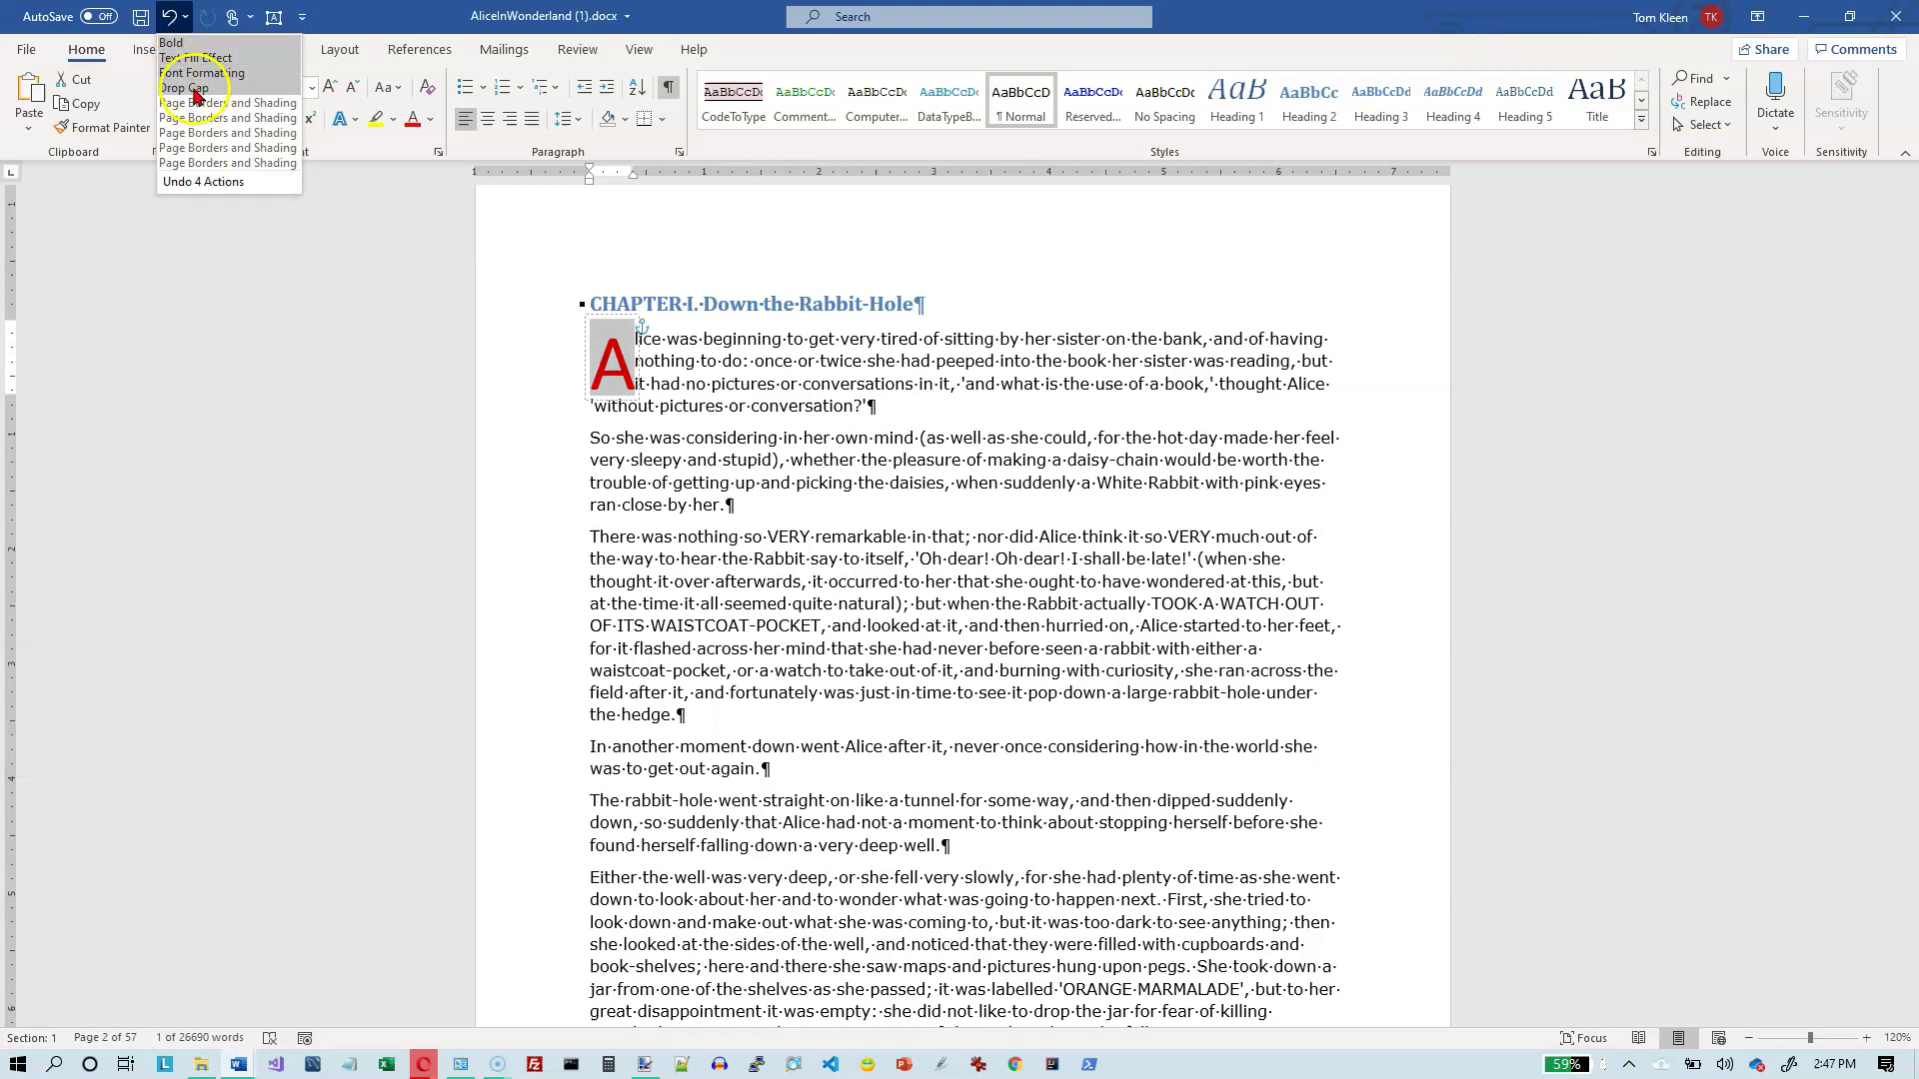
pyautogui.click(193, 88)
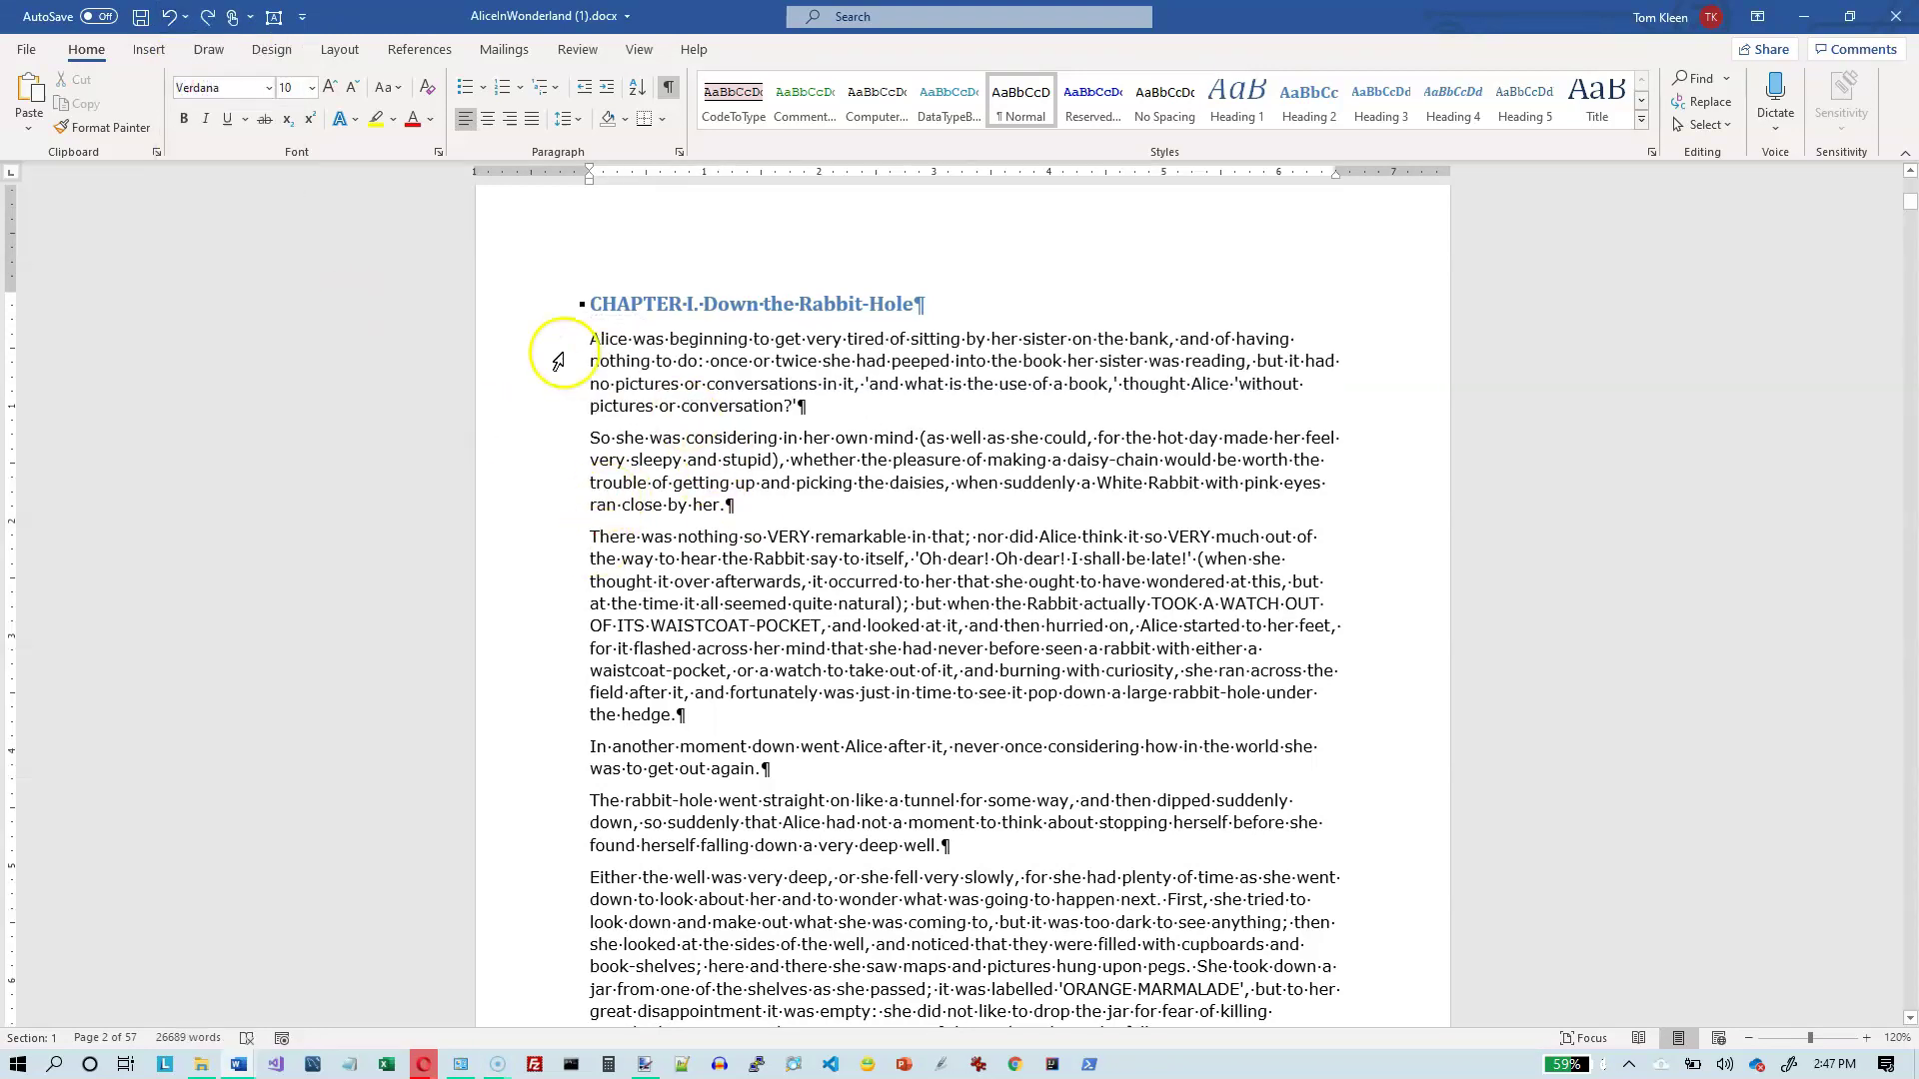
# Step: Give the first four paragraphs a first-line indent of about half an inch
pyautogui.moveTo(550, 340); pyautogui.dragTo(532, 764)
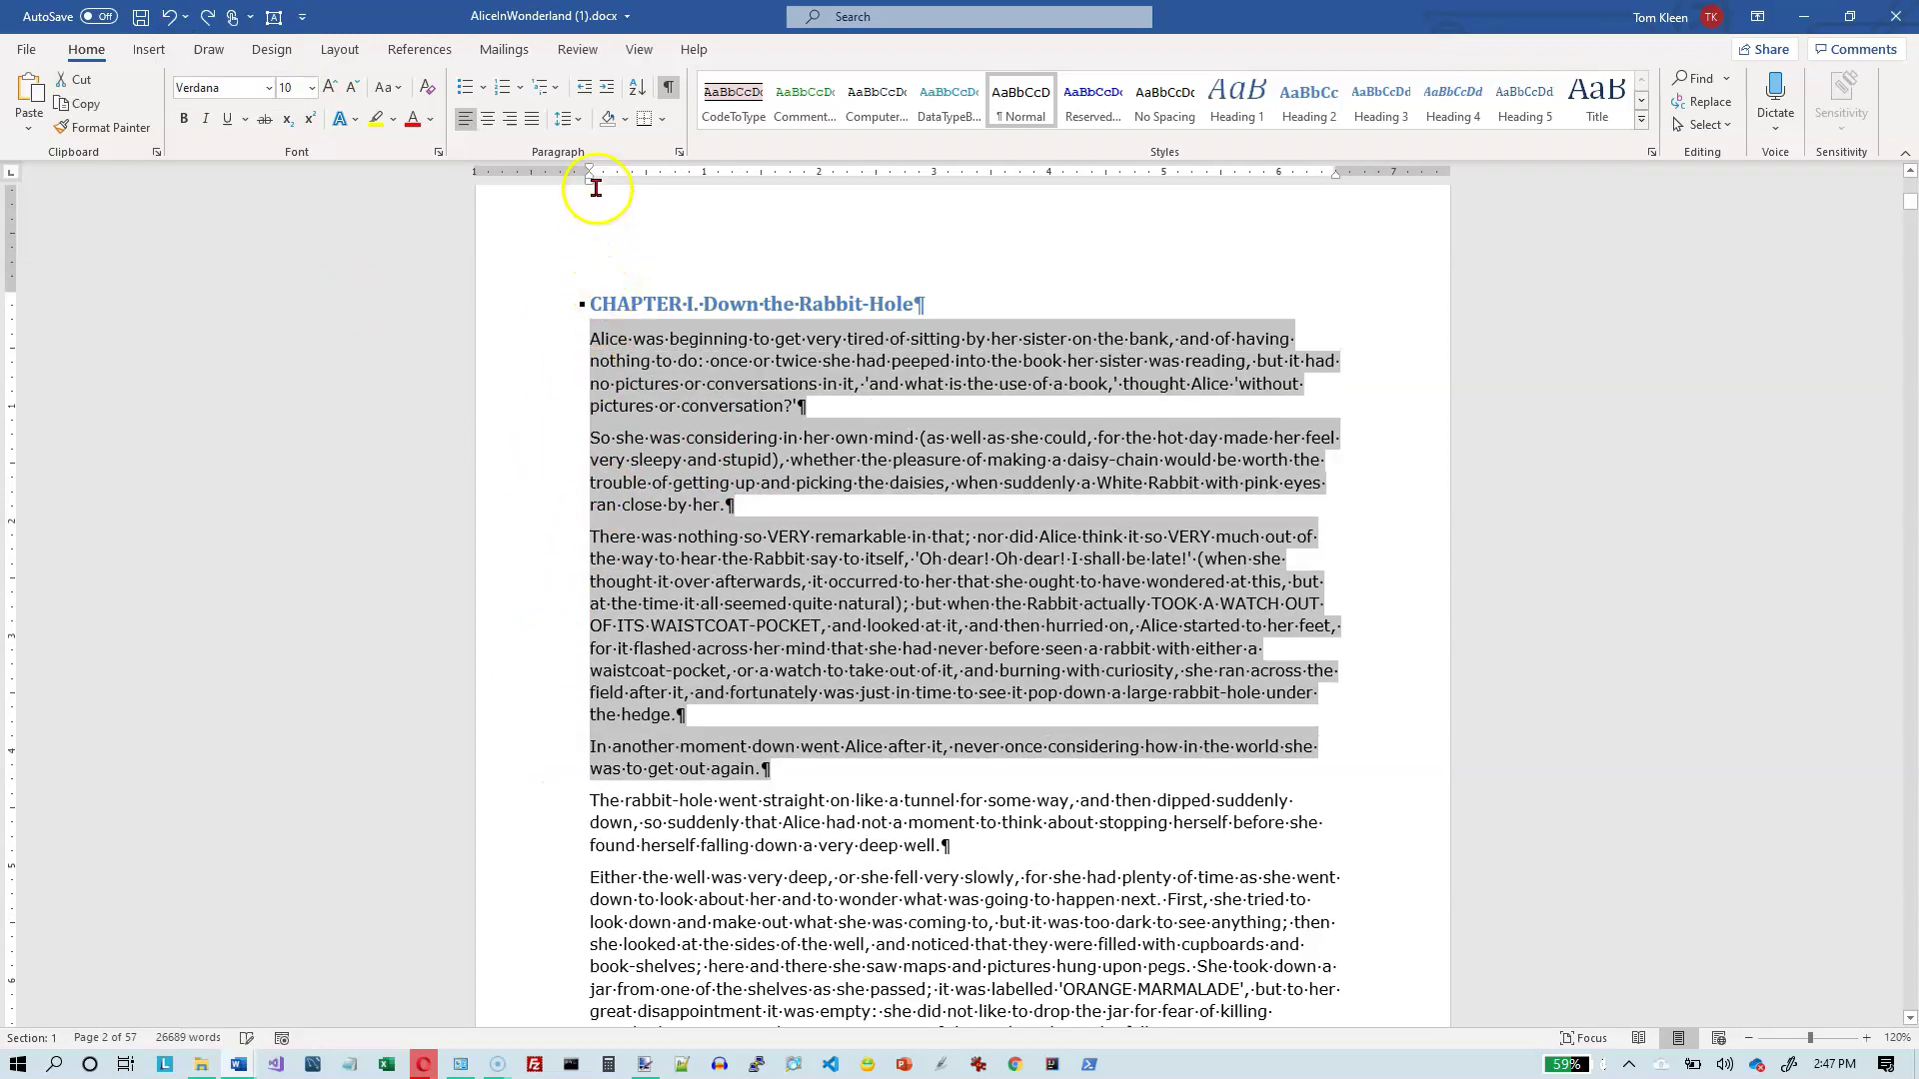
pyautogui.moveTo(591, 172); pyautogui.dragTo(647, 174)
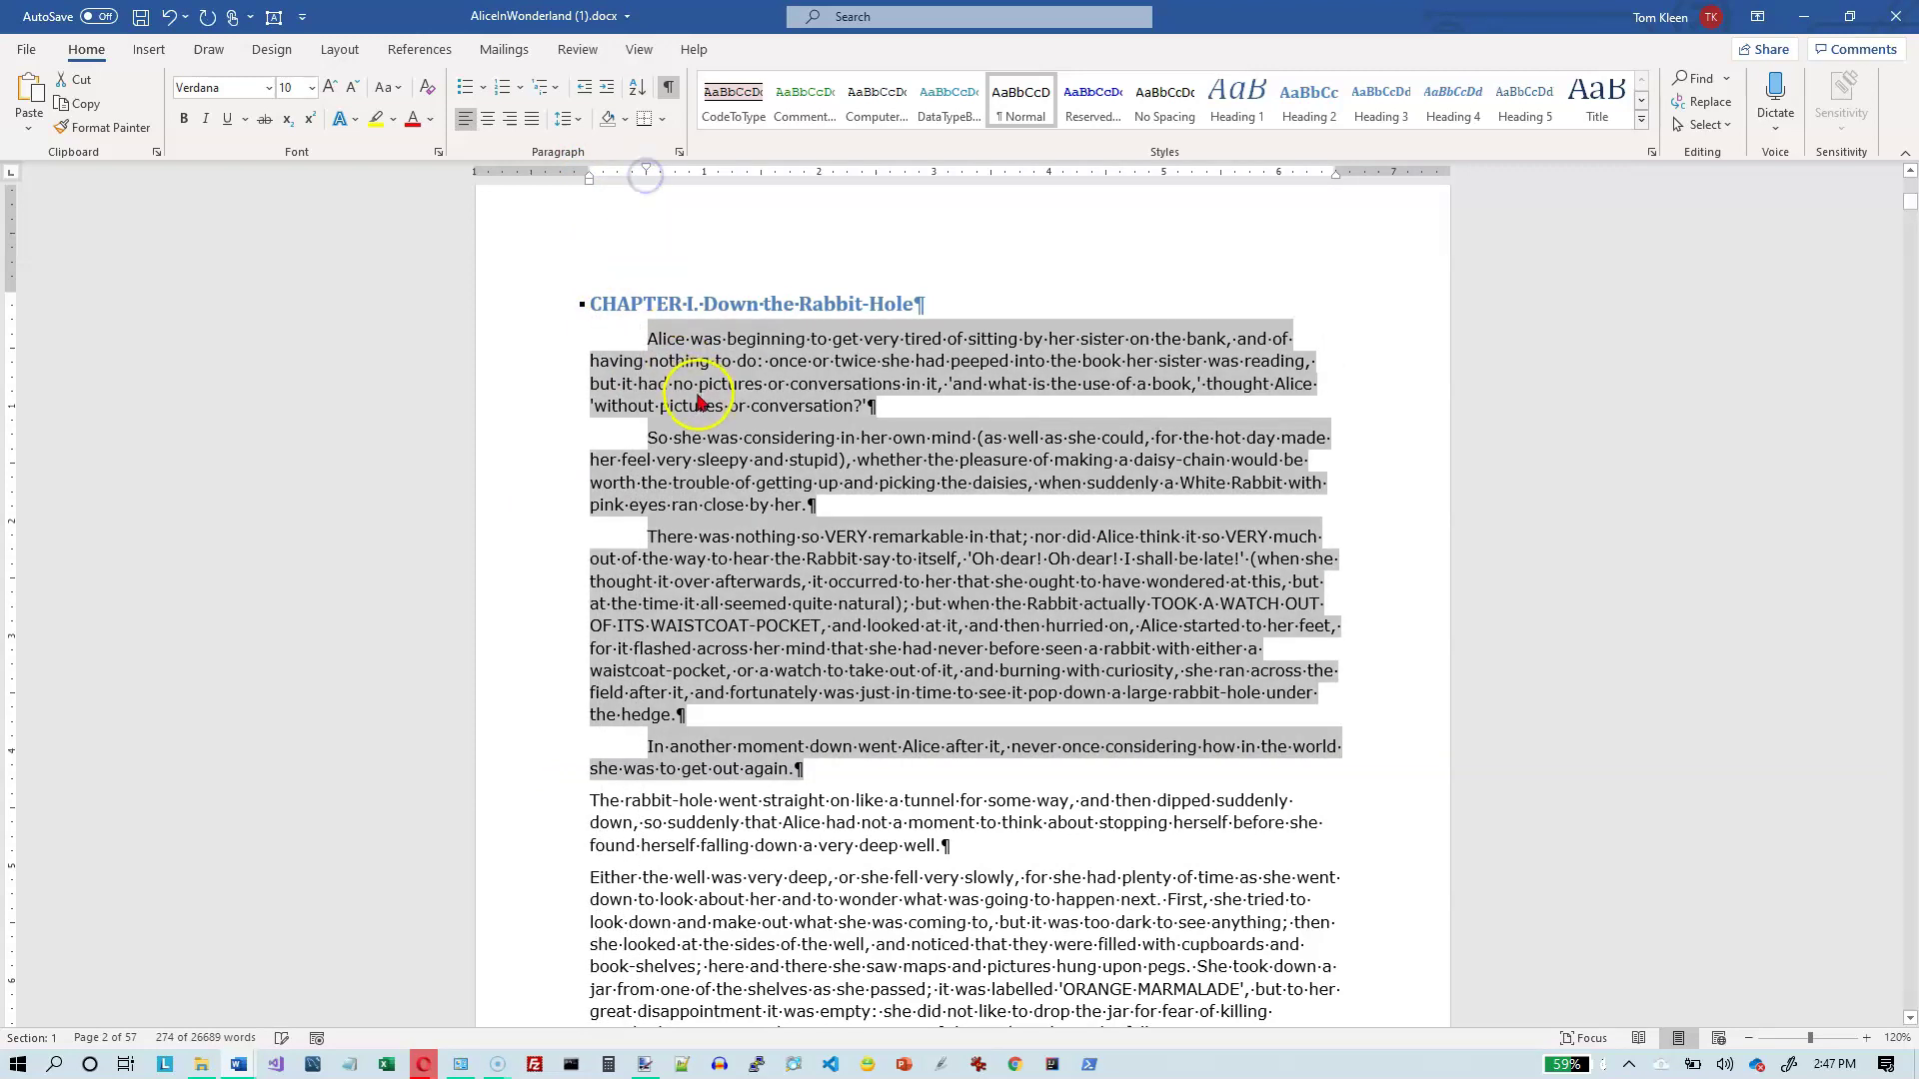
pyautogui.click(690, 340)
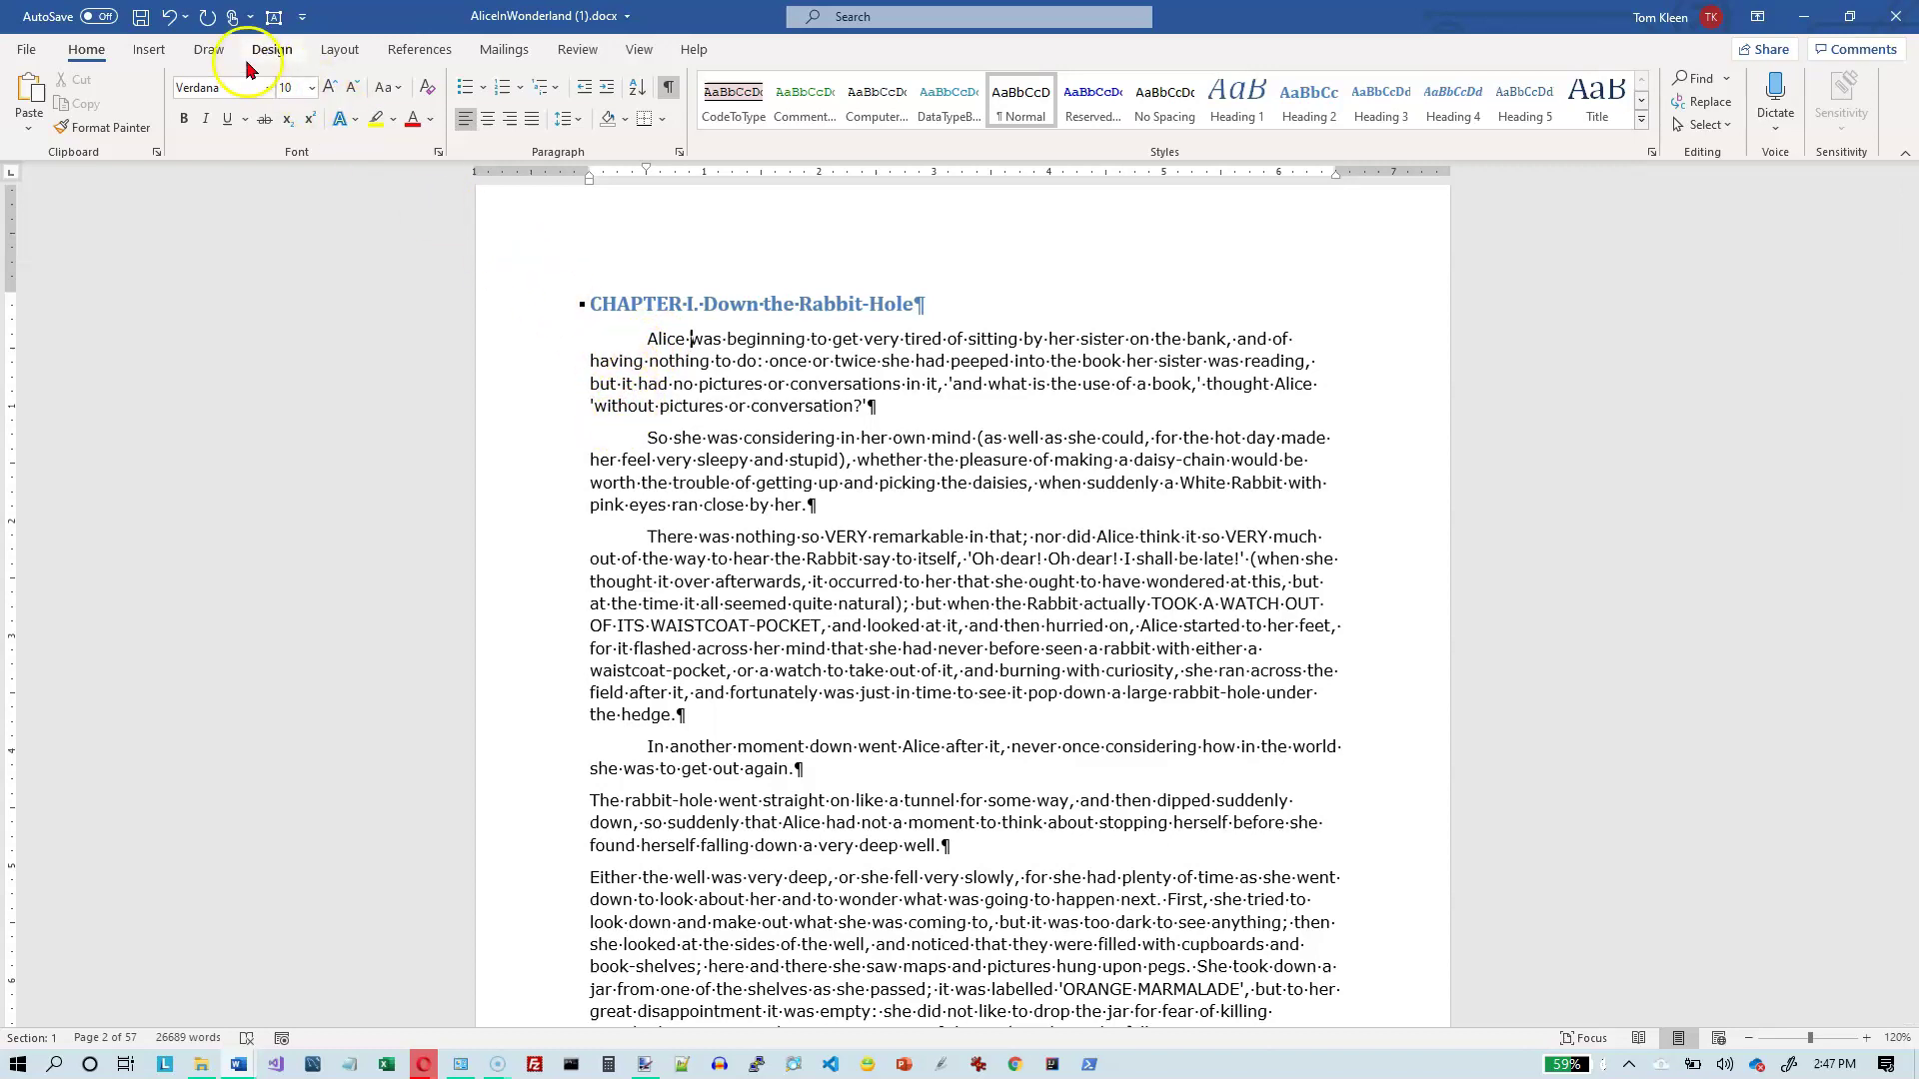
# Step: Reapply a plain black Dropped capital A spanning three lines
pyautogui.click(149, 49)
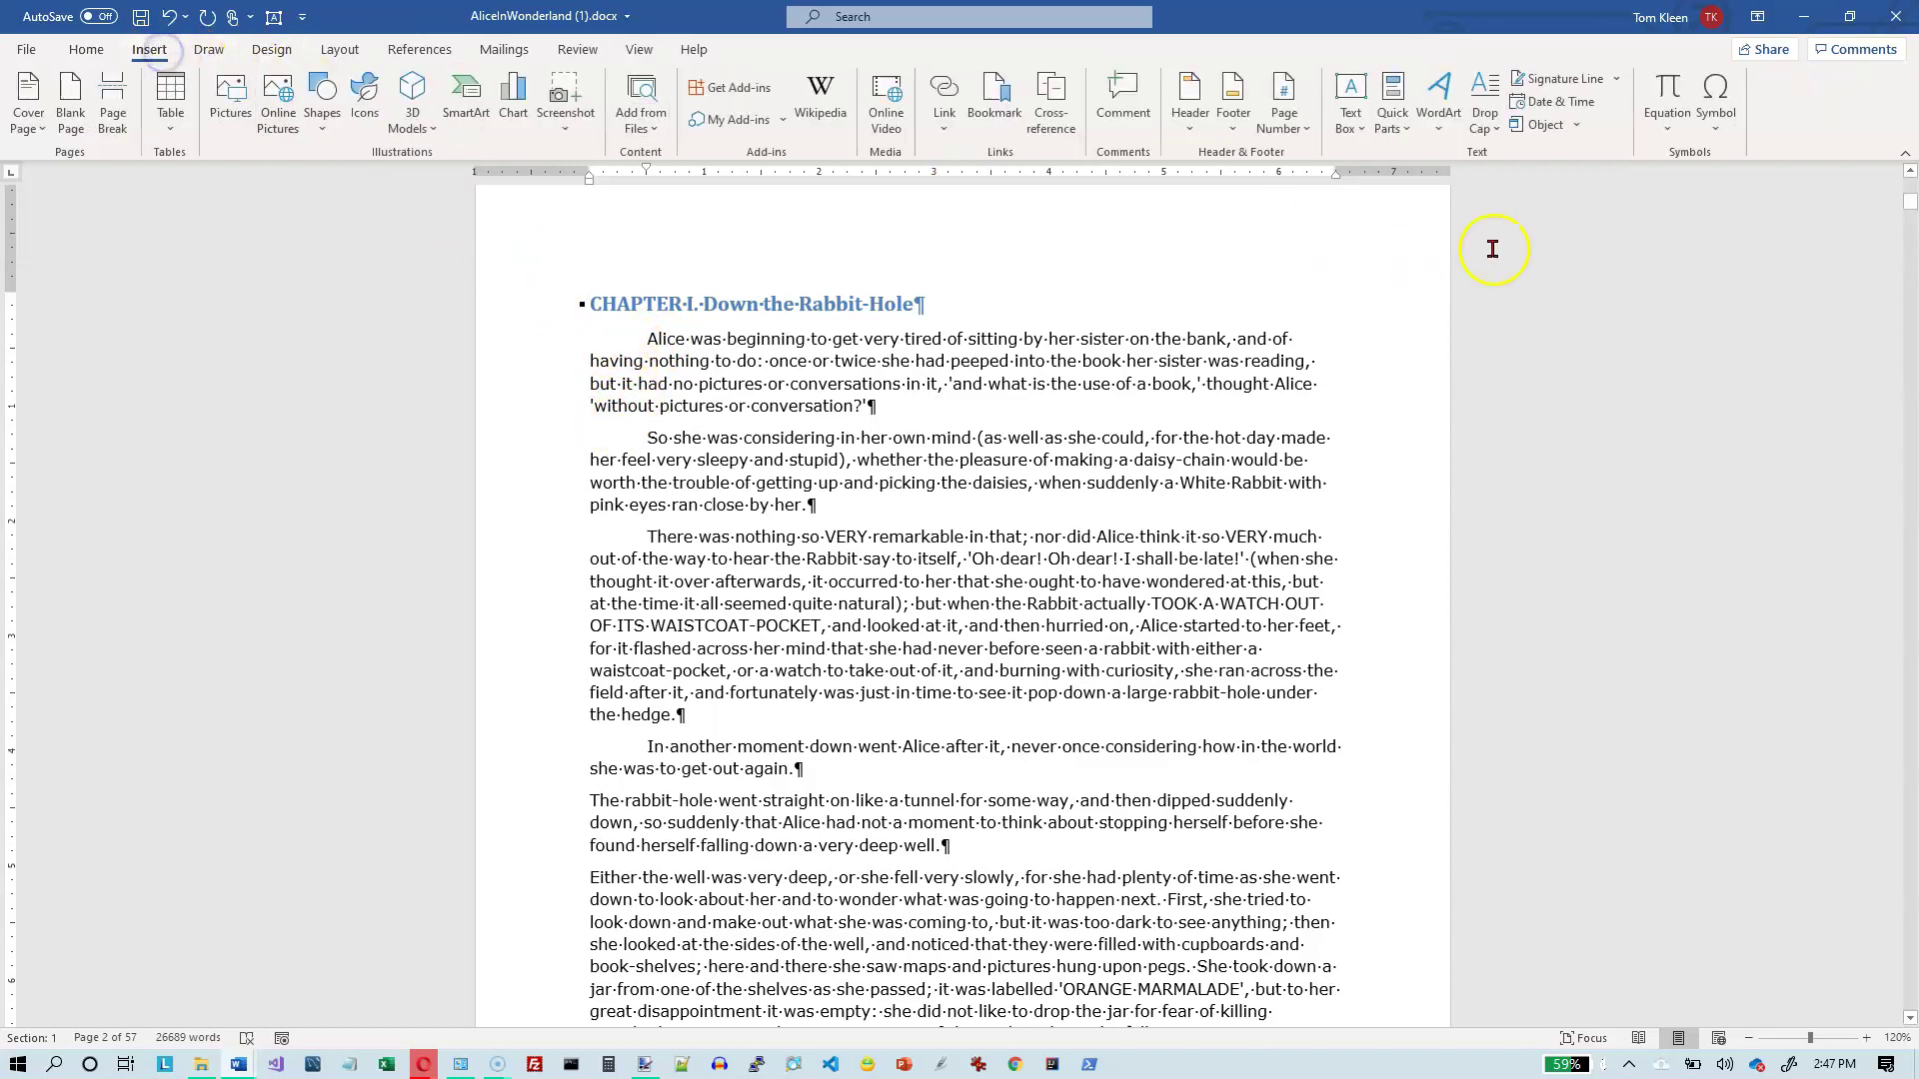
pyautogui.click(1488, 133)
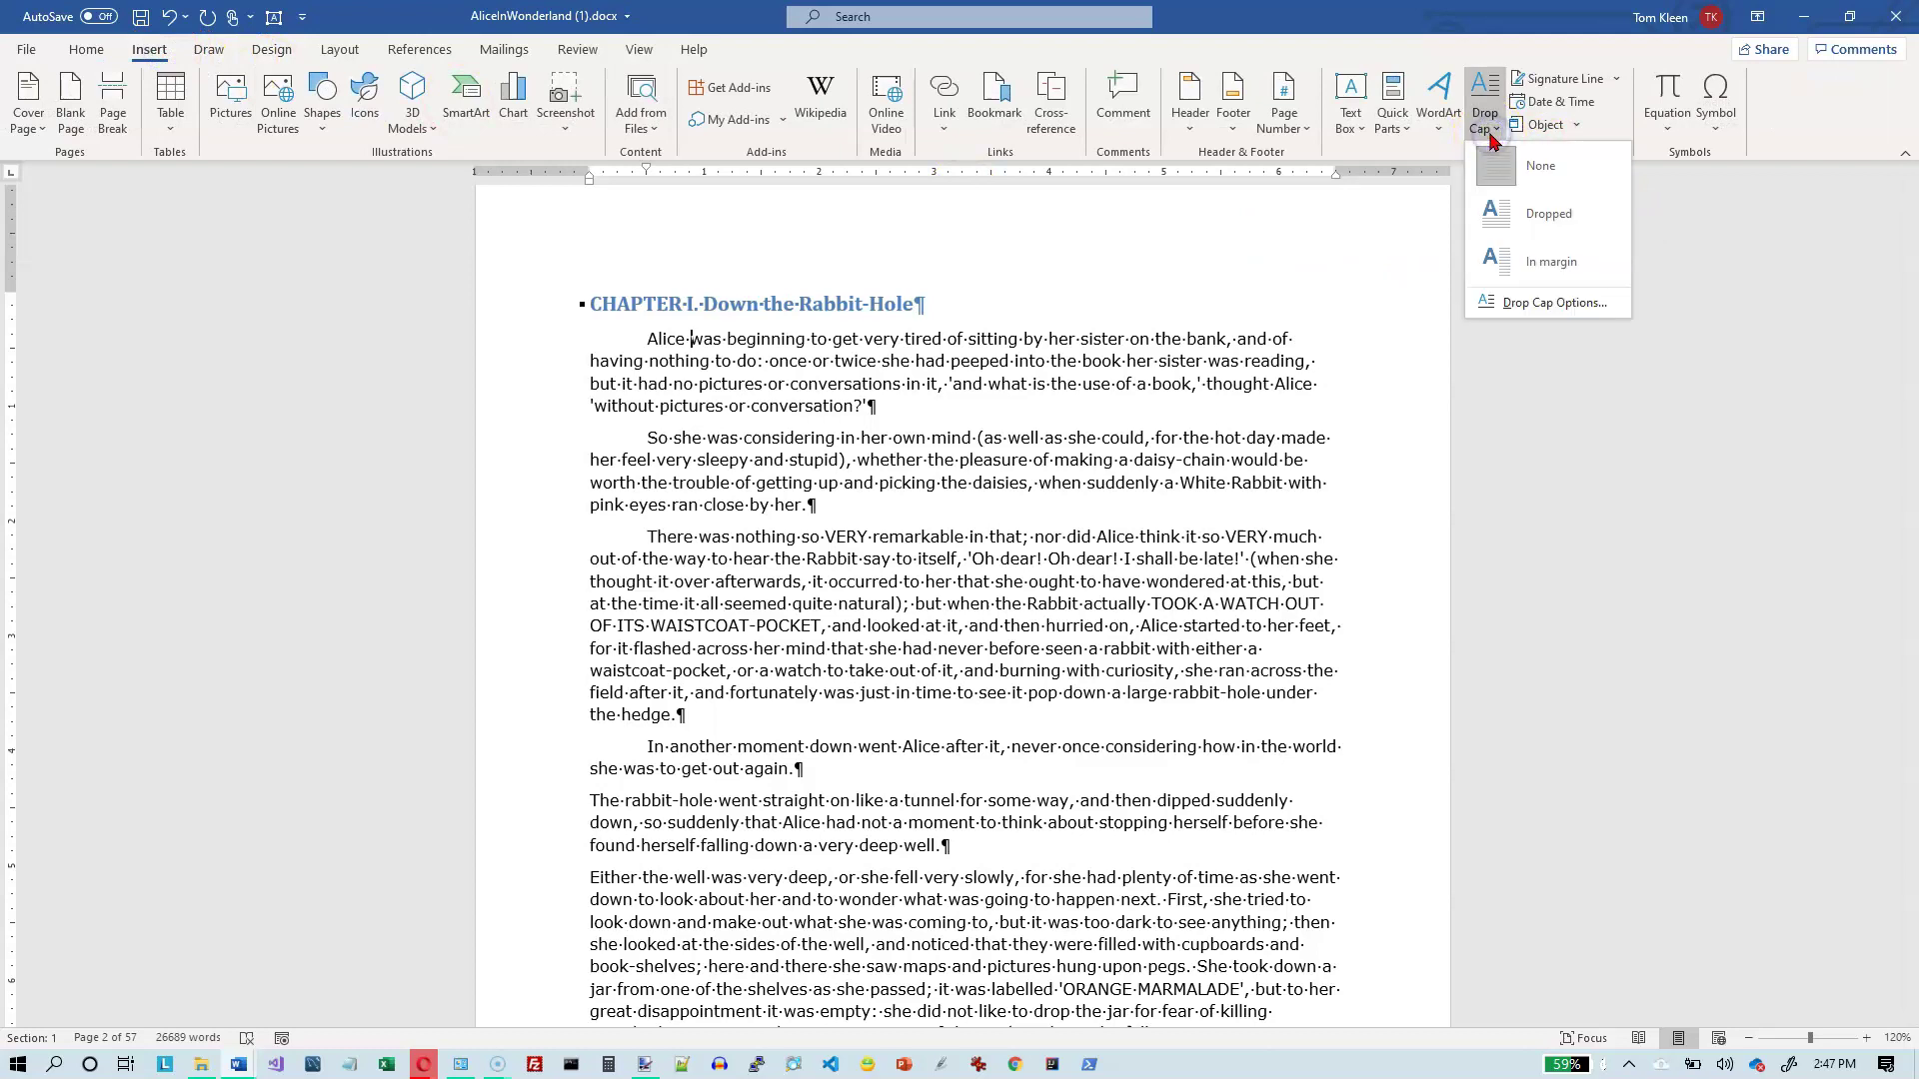
pyautogui.click(1539, 220)
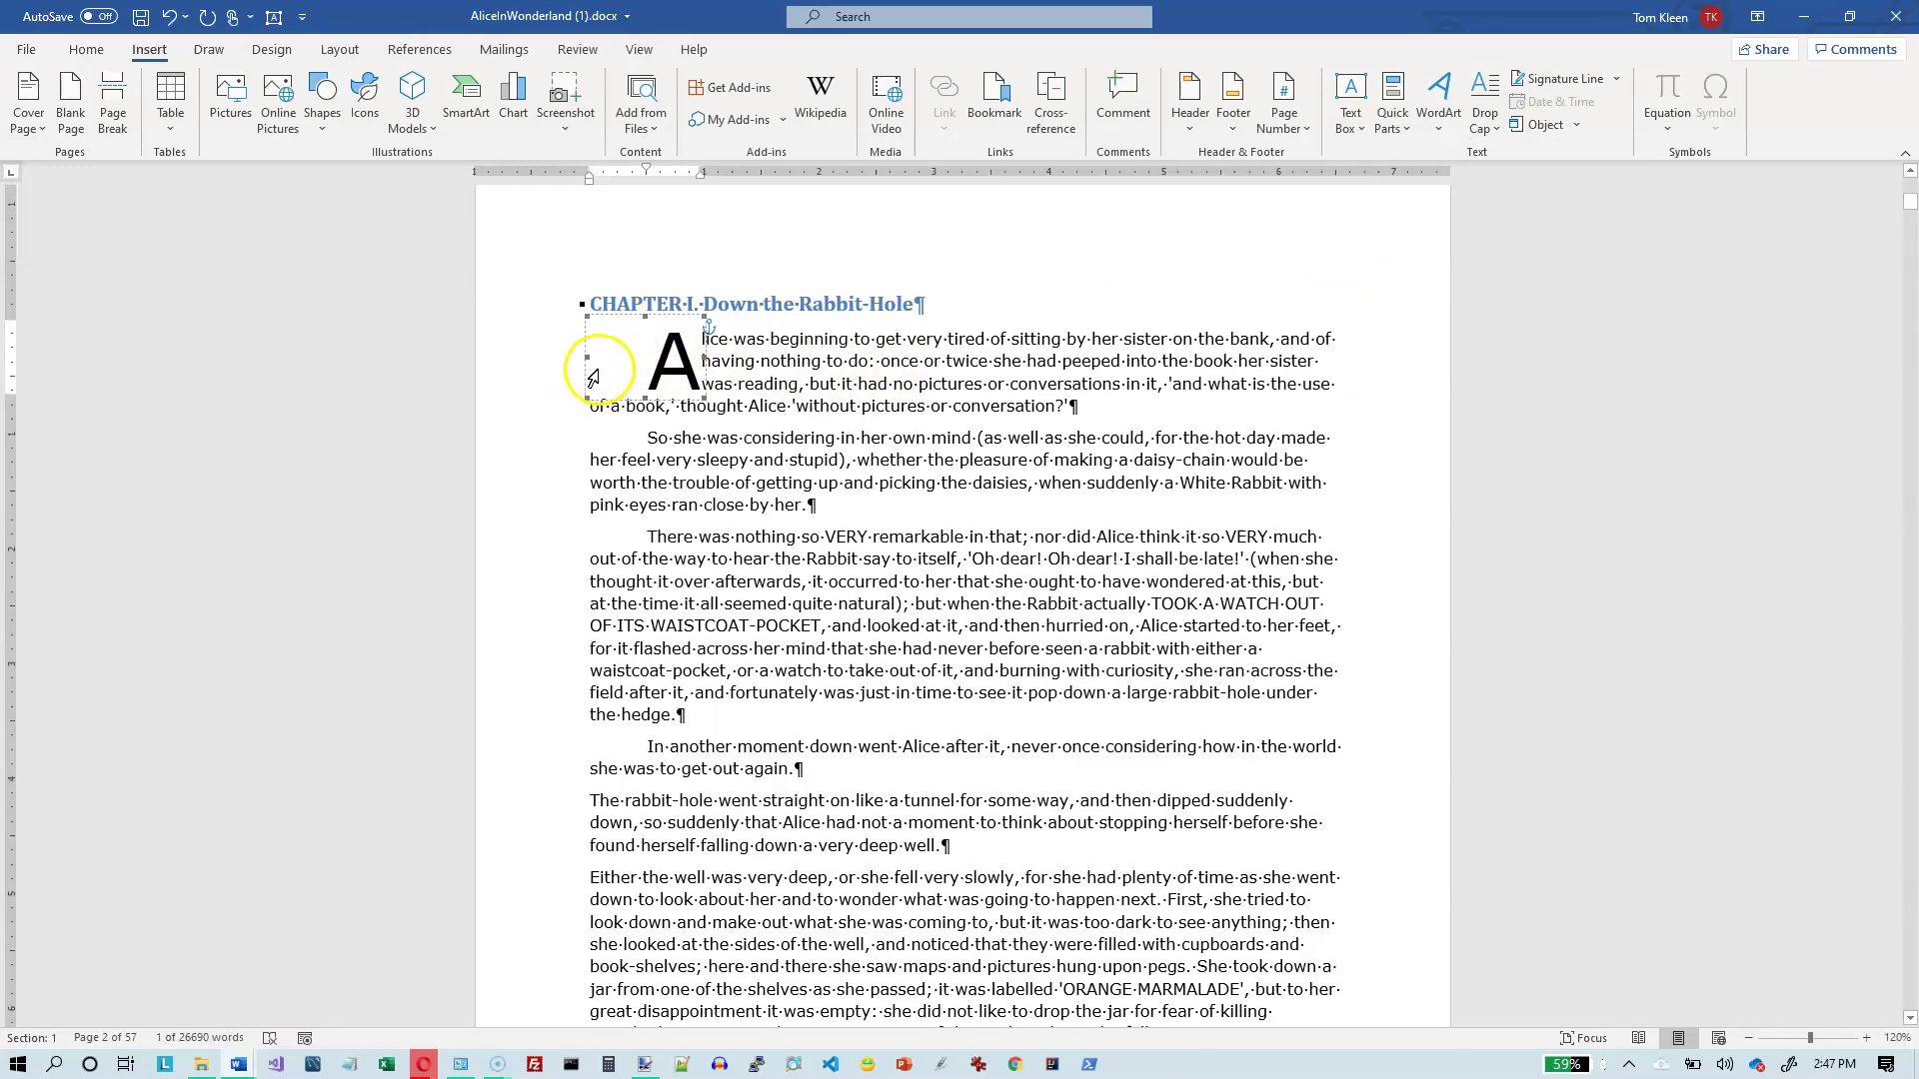
pyautogui.click(709, 350)
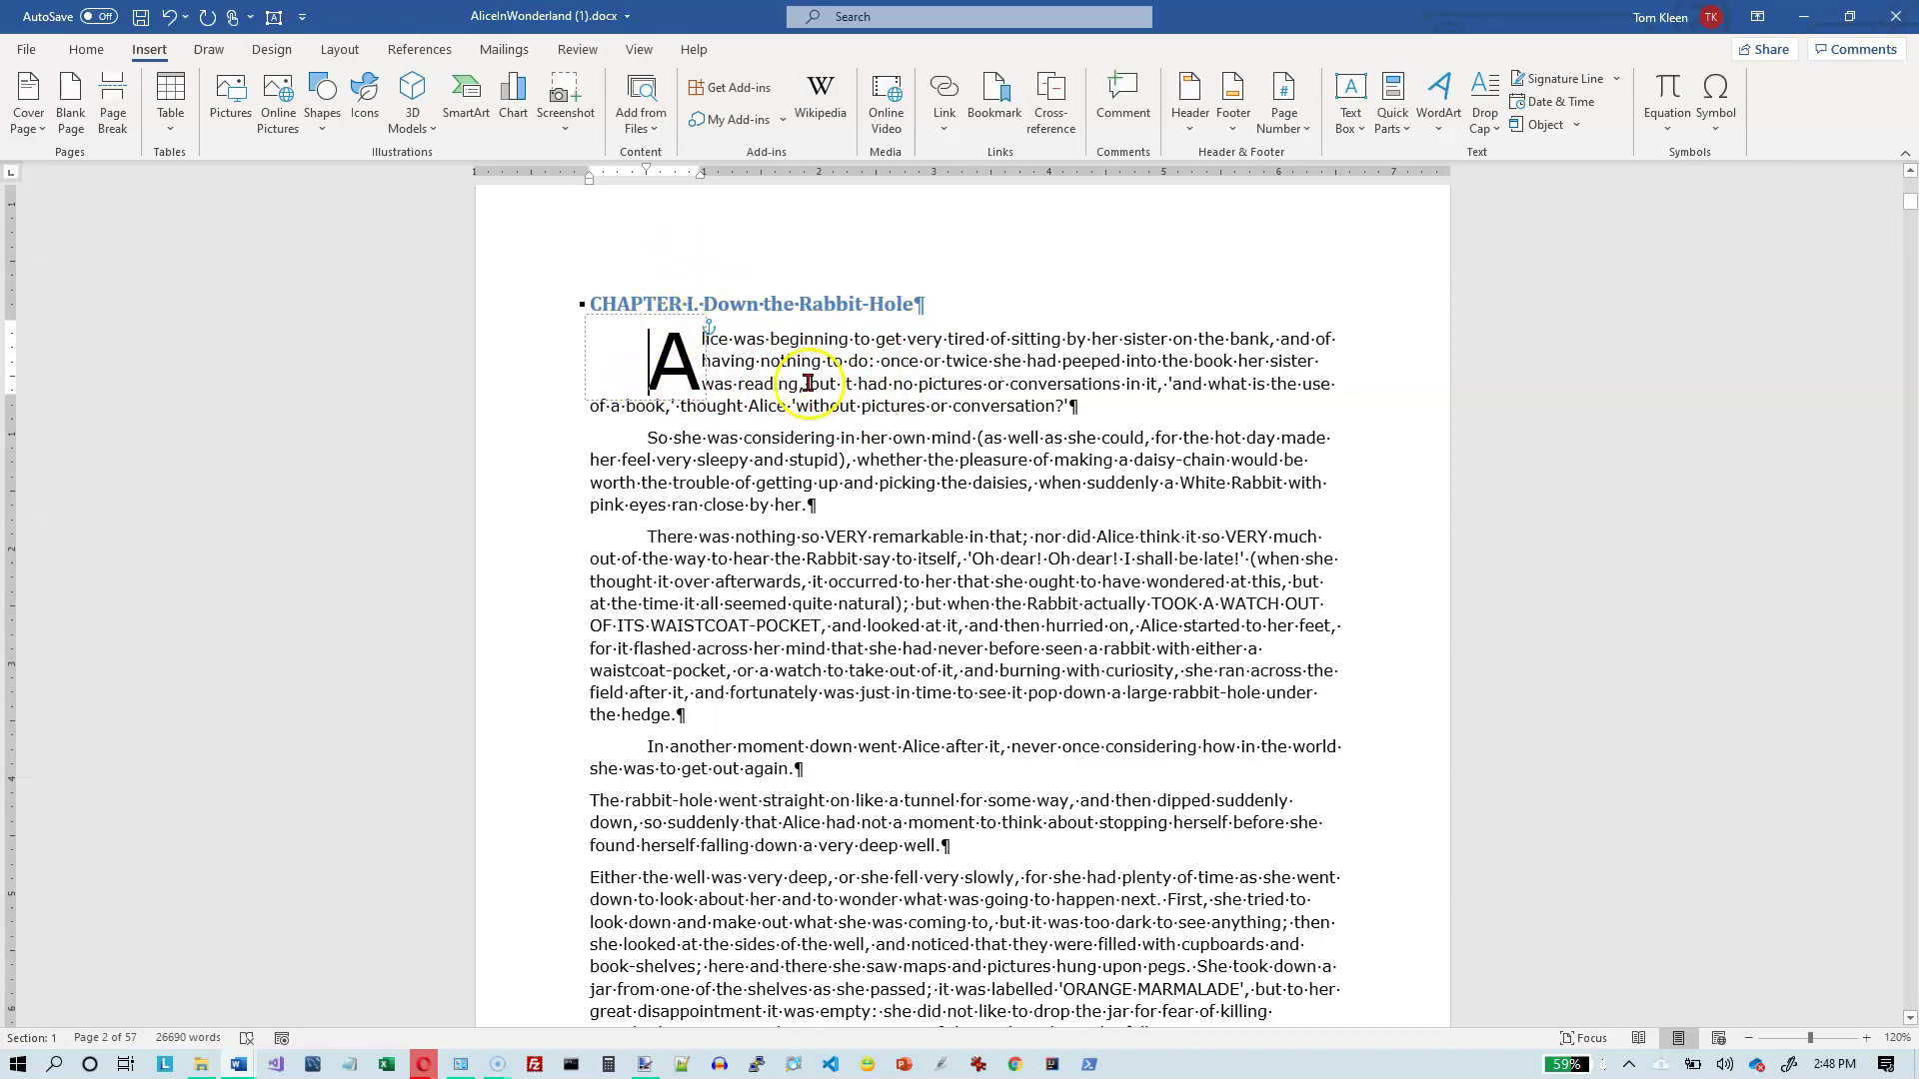
# Step: Drag the drop cap's indent marker back to the left margin so the A sits flush
pyautogui.click(721, 465)
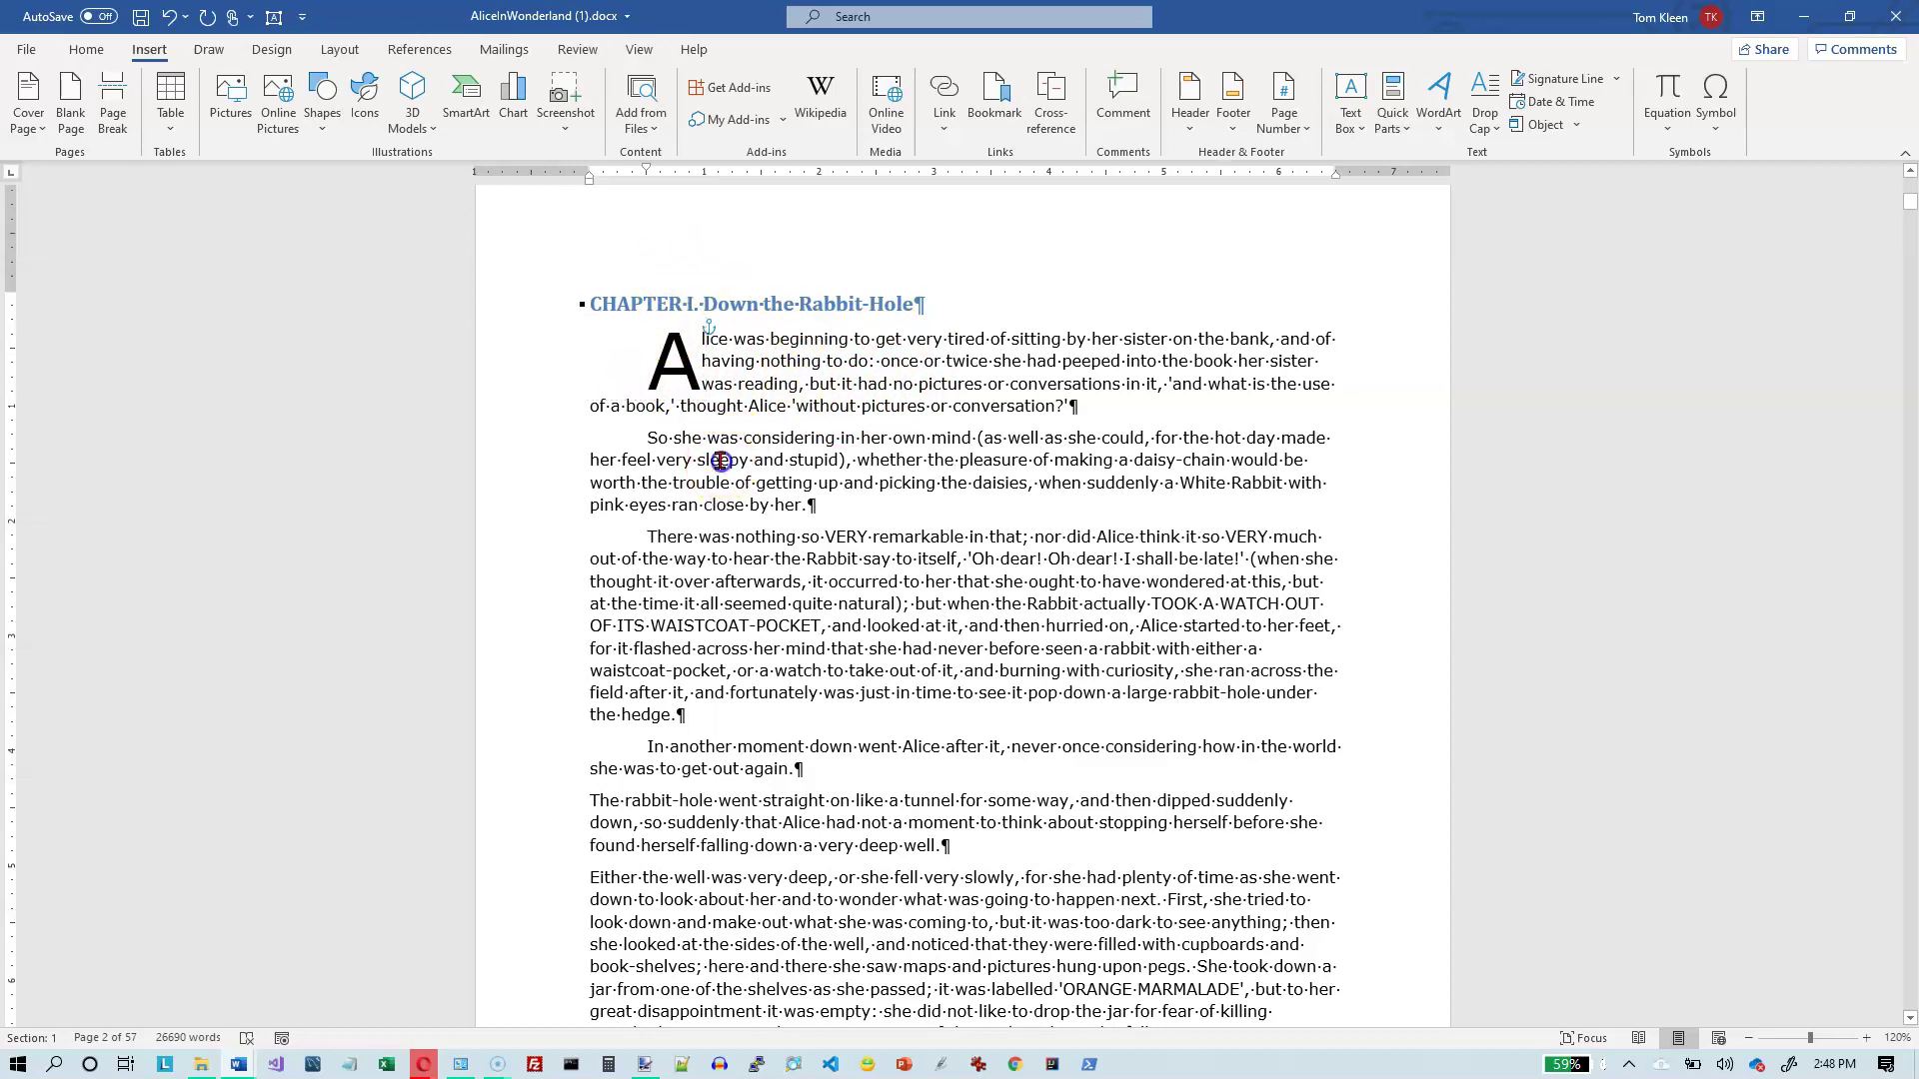
pyautogui.click(724, 582)
pyautogui.click(712, 748)
pyautogui.click(655, 360)
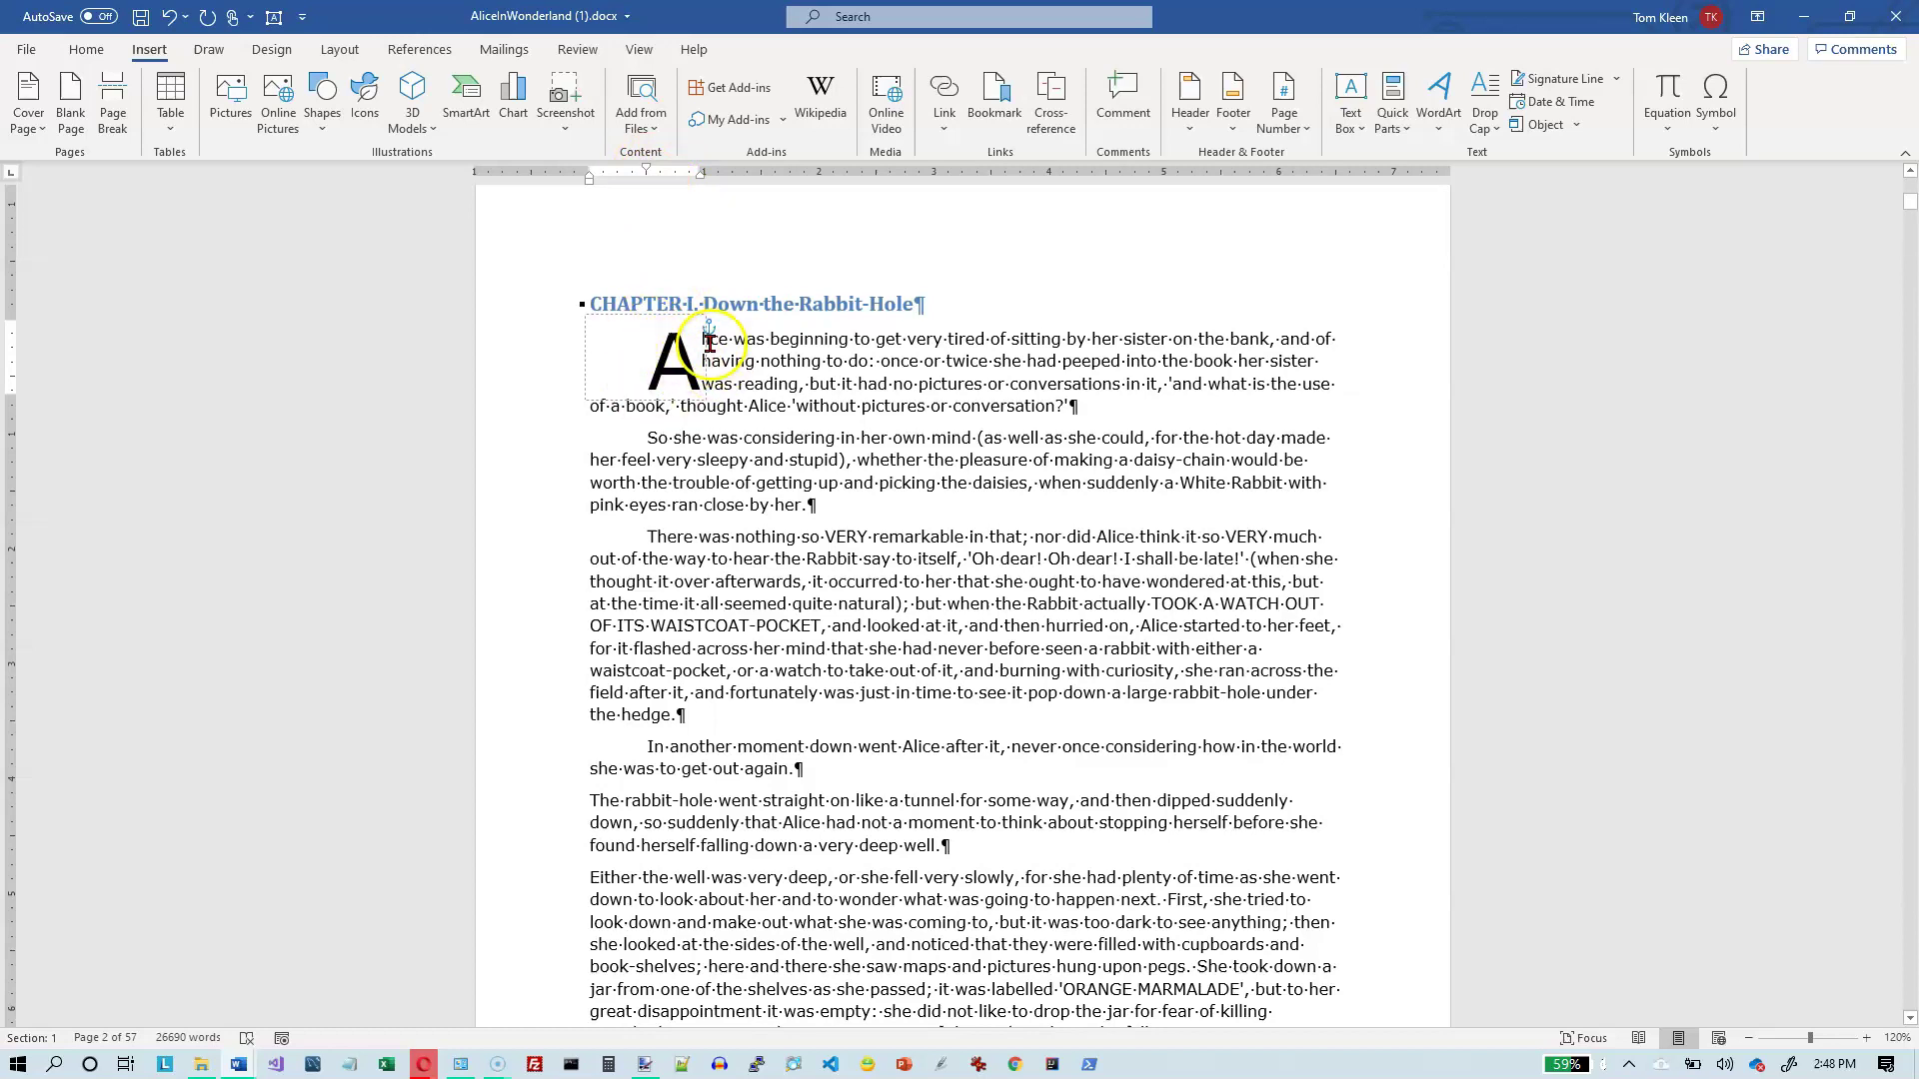
pyautogui.moveTo(645, 172); pyautogui.dragTo(590, 171)
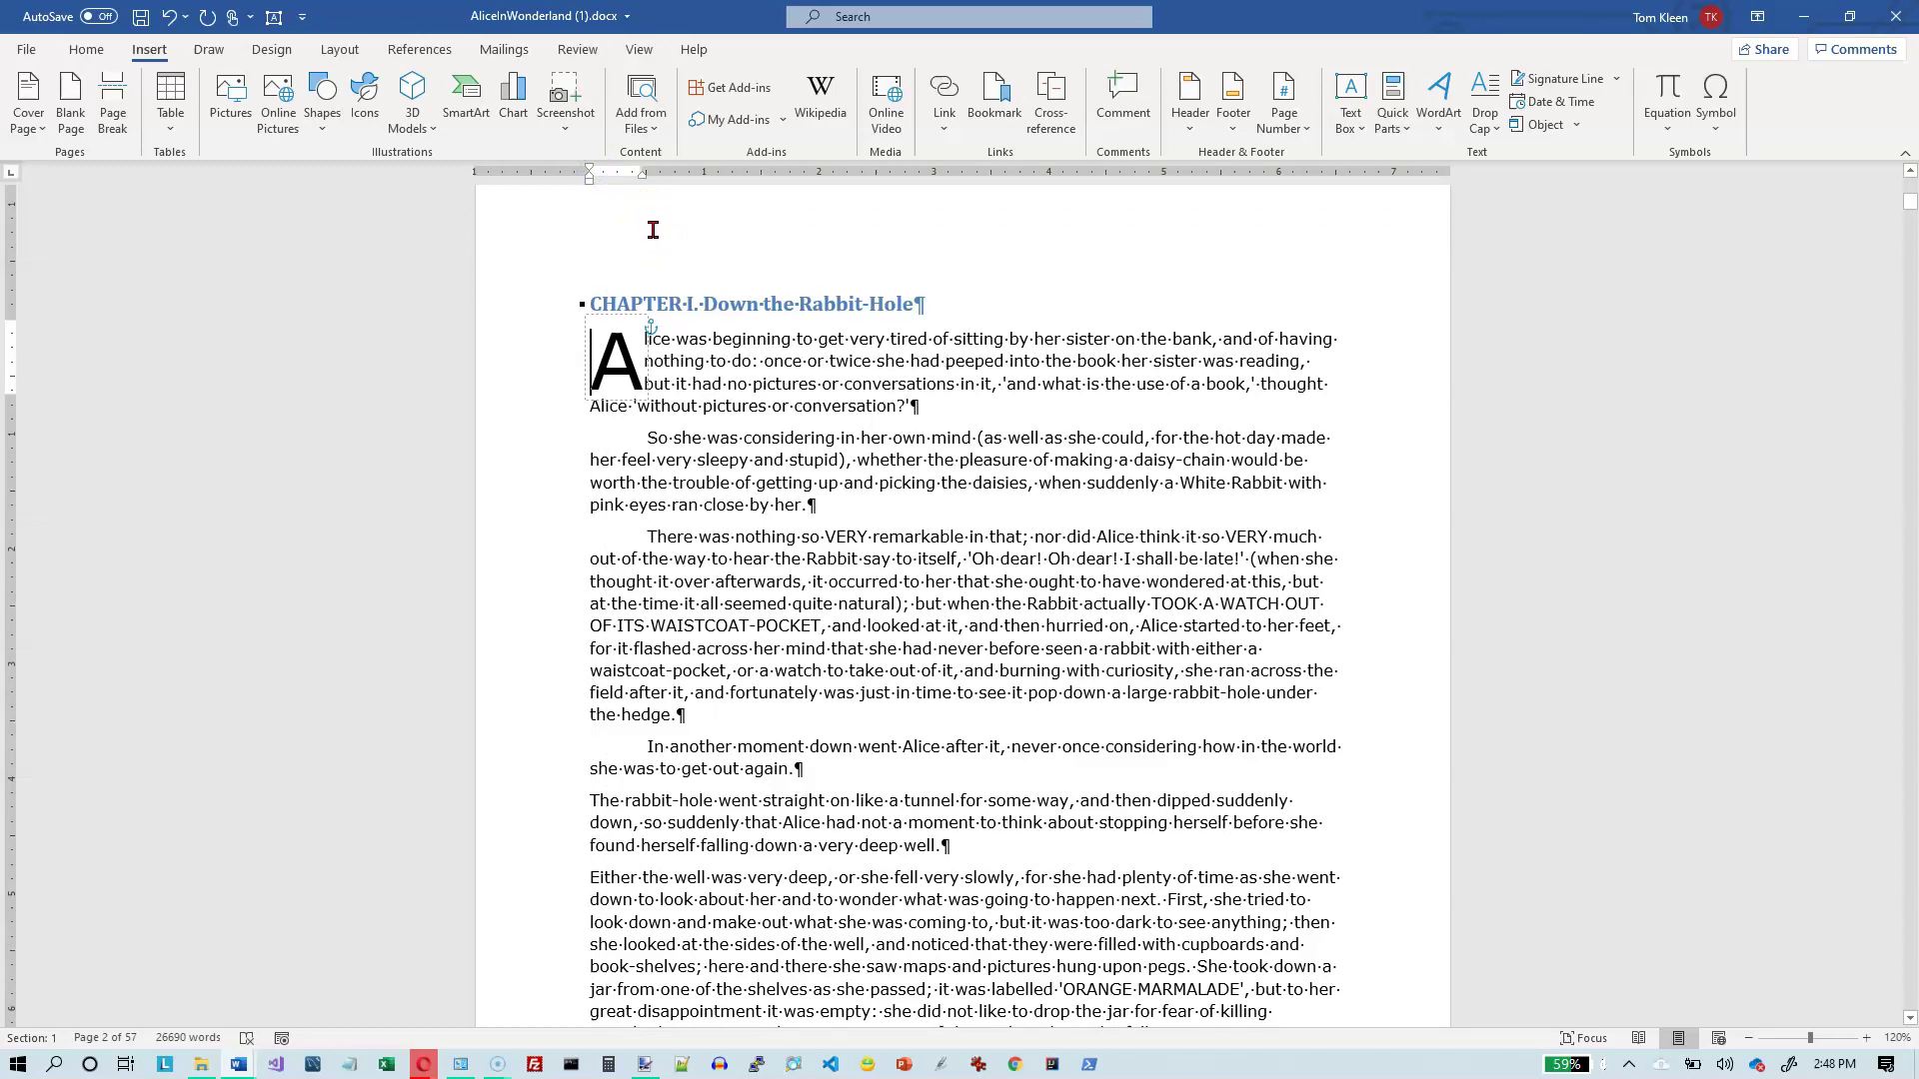
pyautogui.click(613, 330)
pyautogui.click(805, 361)
# Step: Open Drop Cap Options showing Dropped, Verdana, 3 lines and 0" distance, and move the dialog up
pyautogui.click(1499, 130)
pyautogui.click(1499, 129)
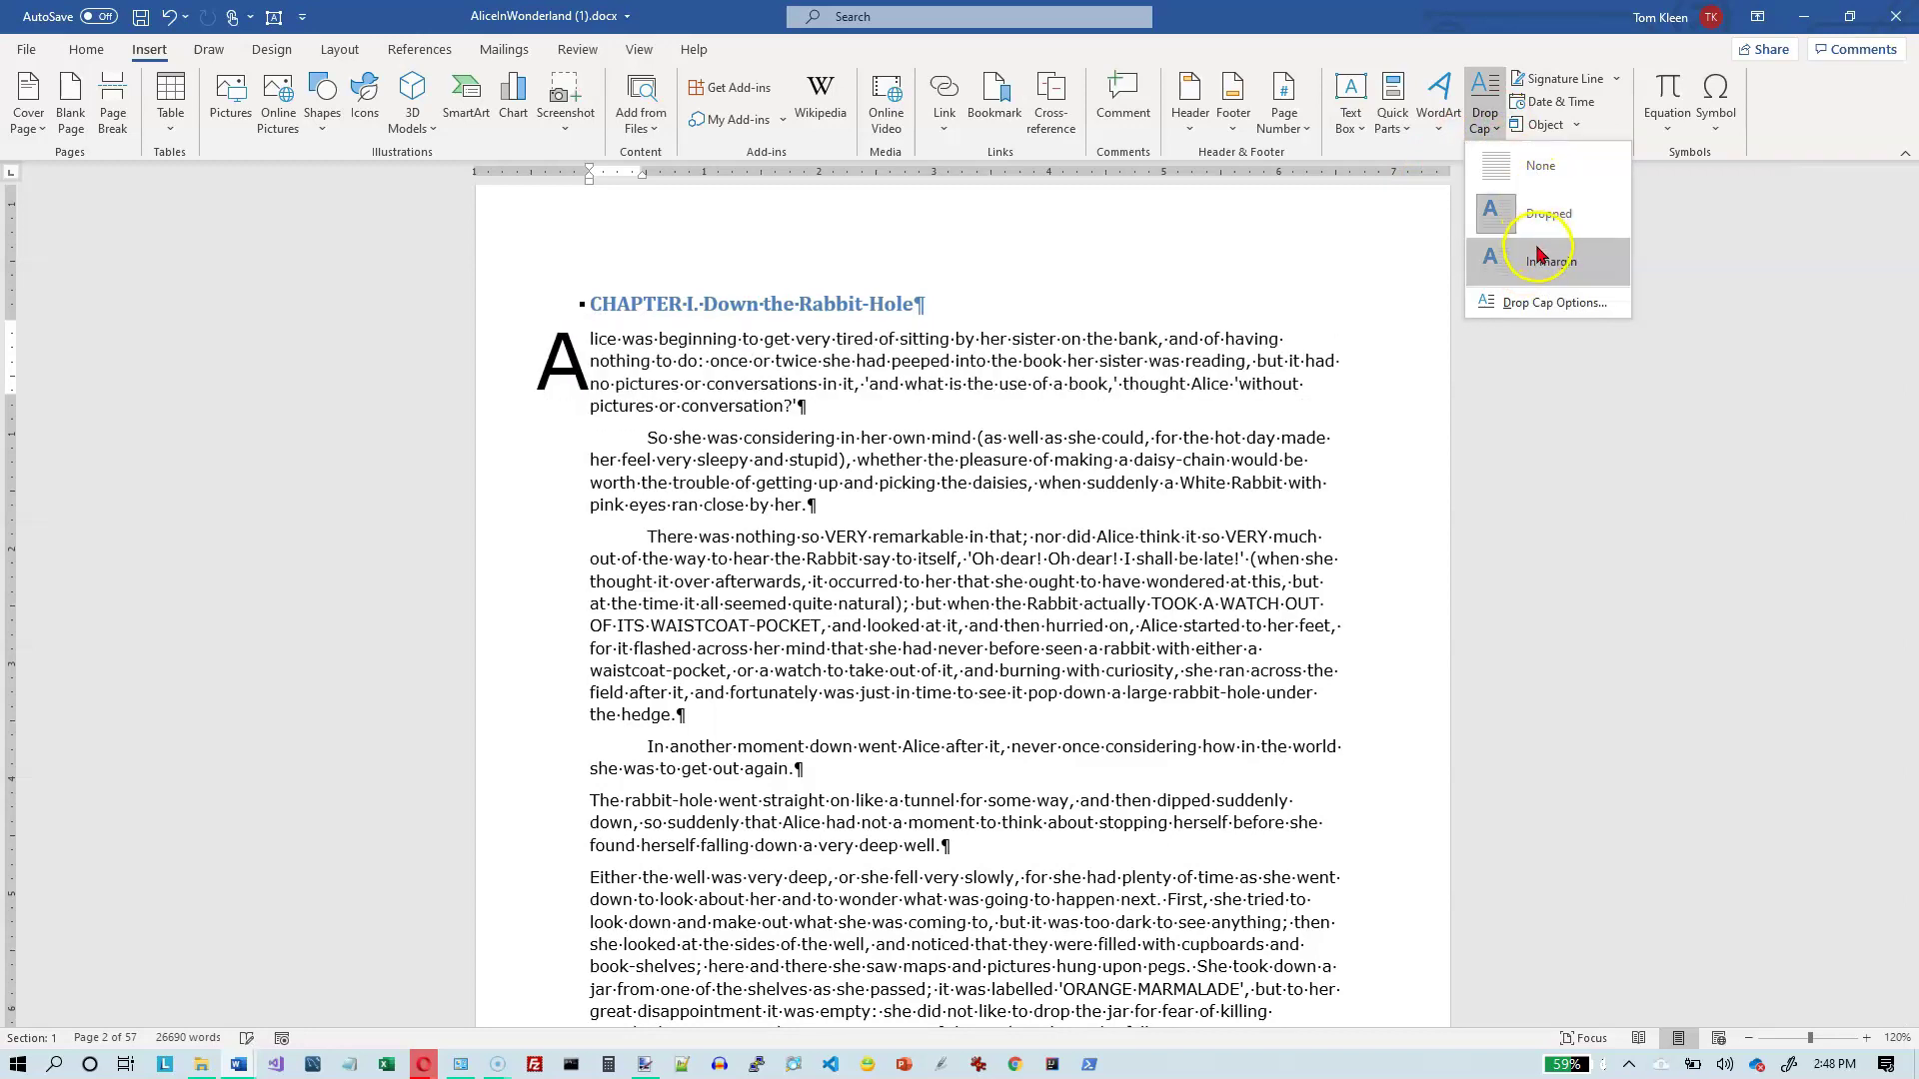
pyautogui.click(1536, 303)
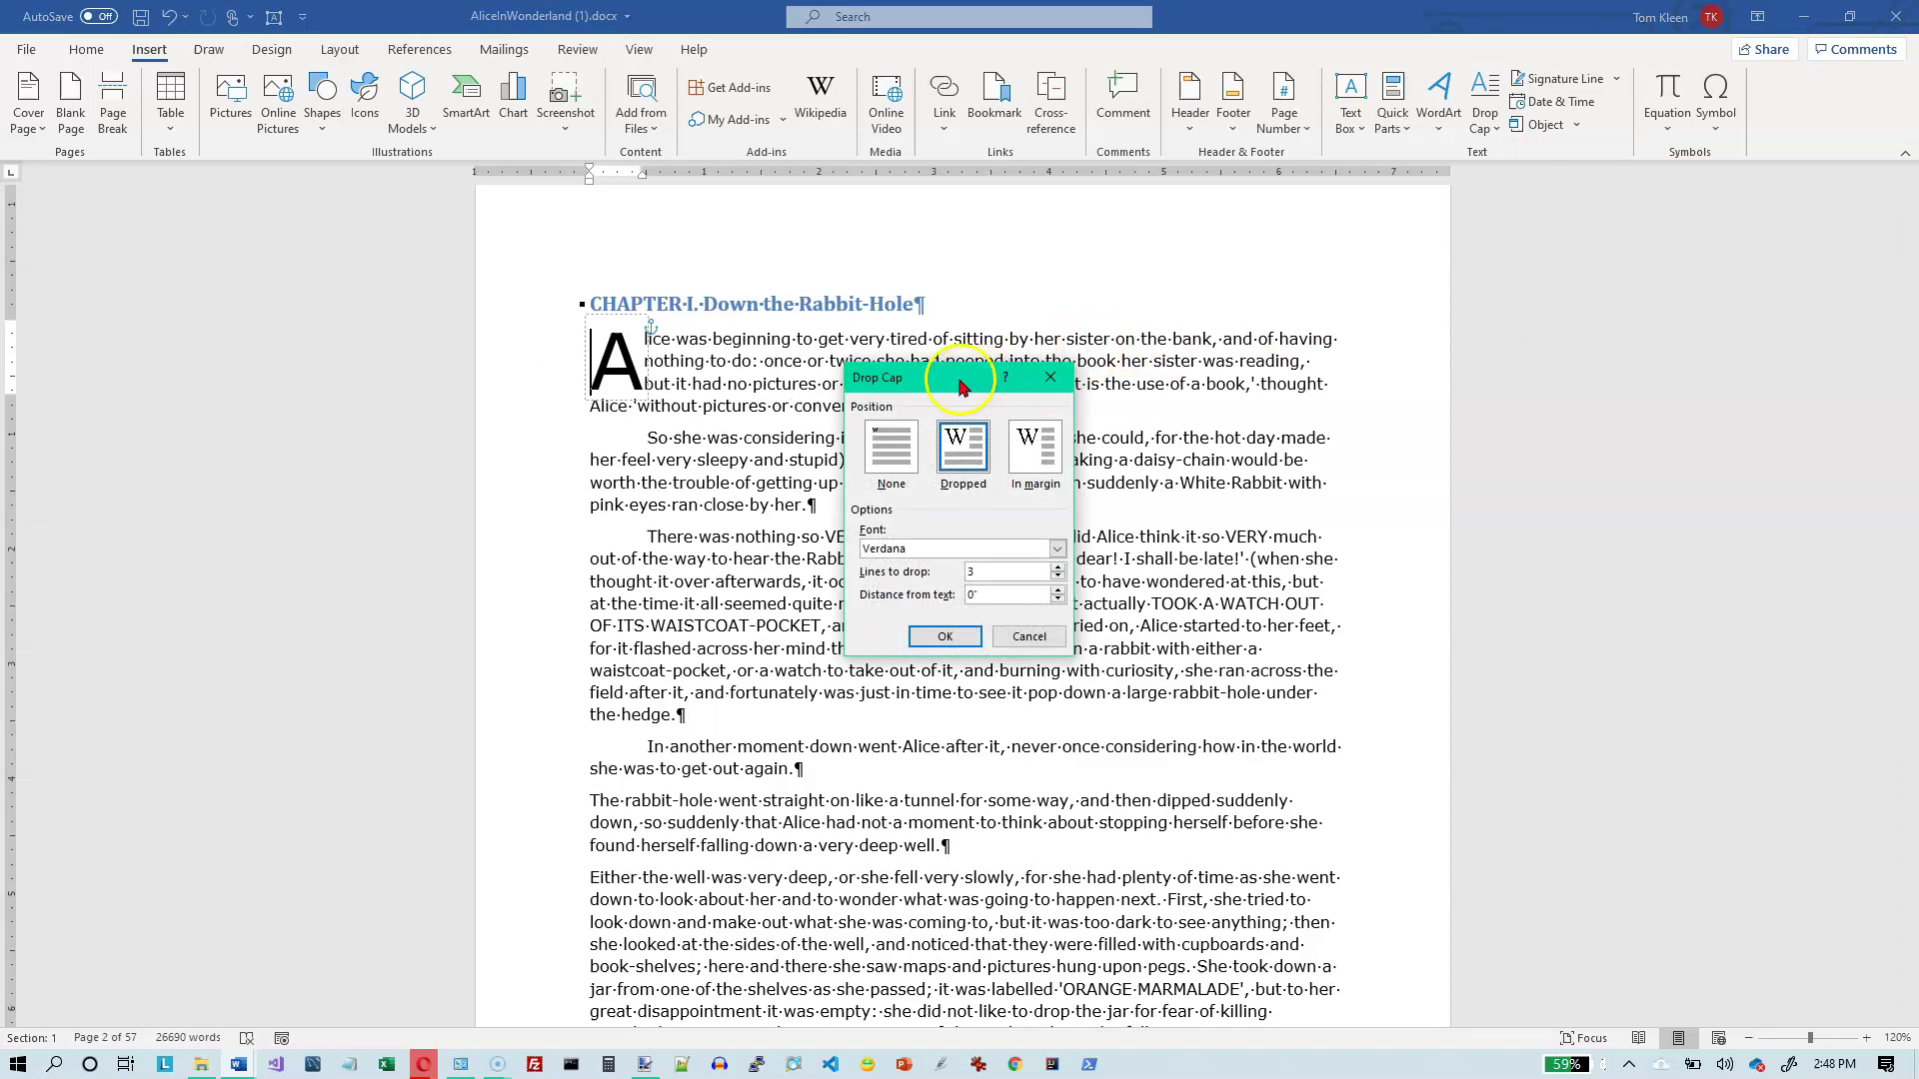
pyautogui.moveTo(963, 387); pyautogui.dragTo(966, 306)
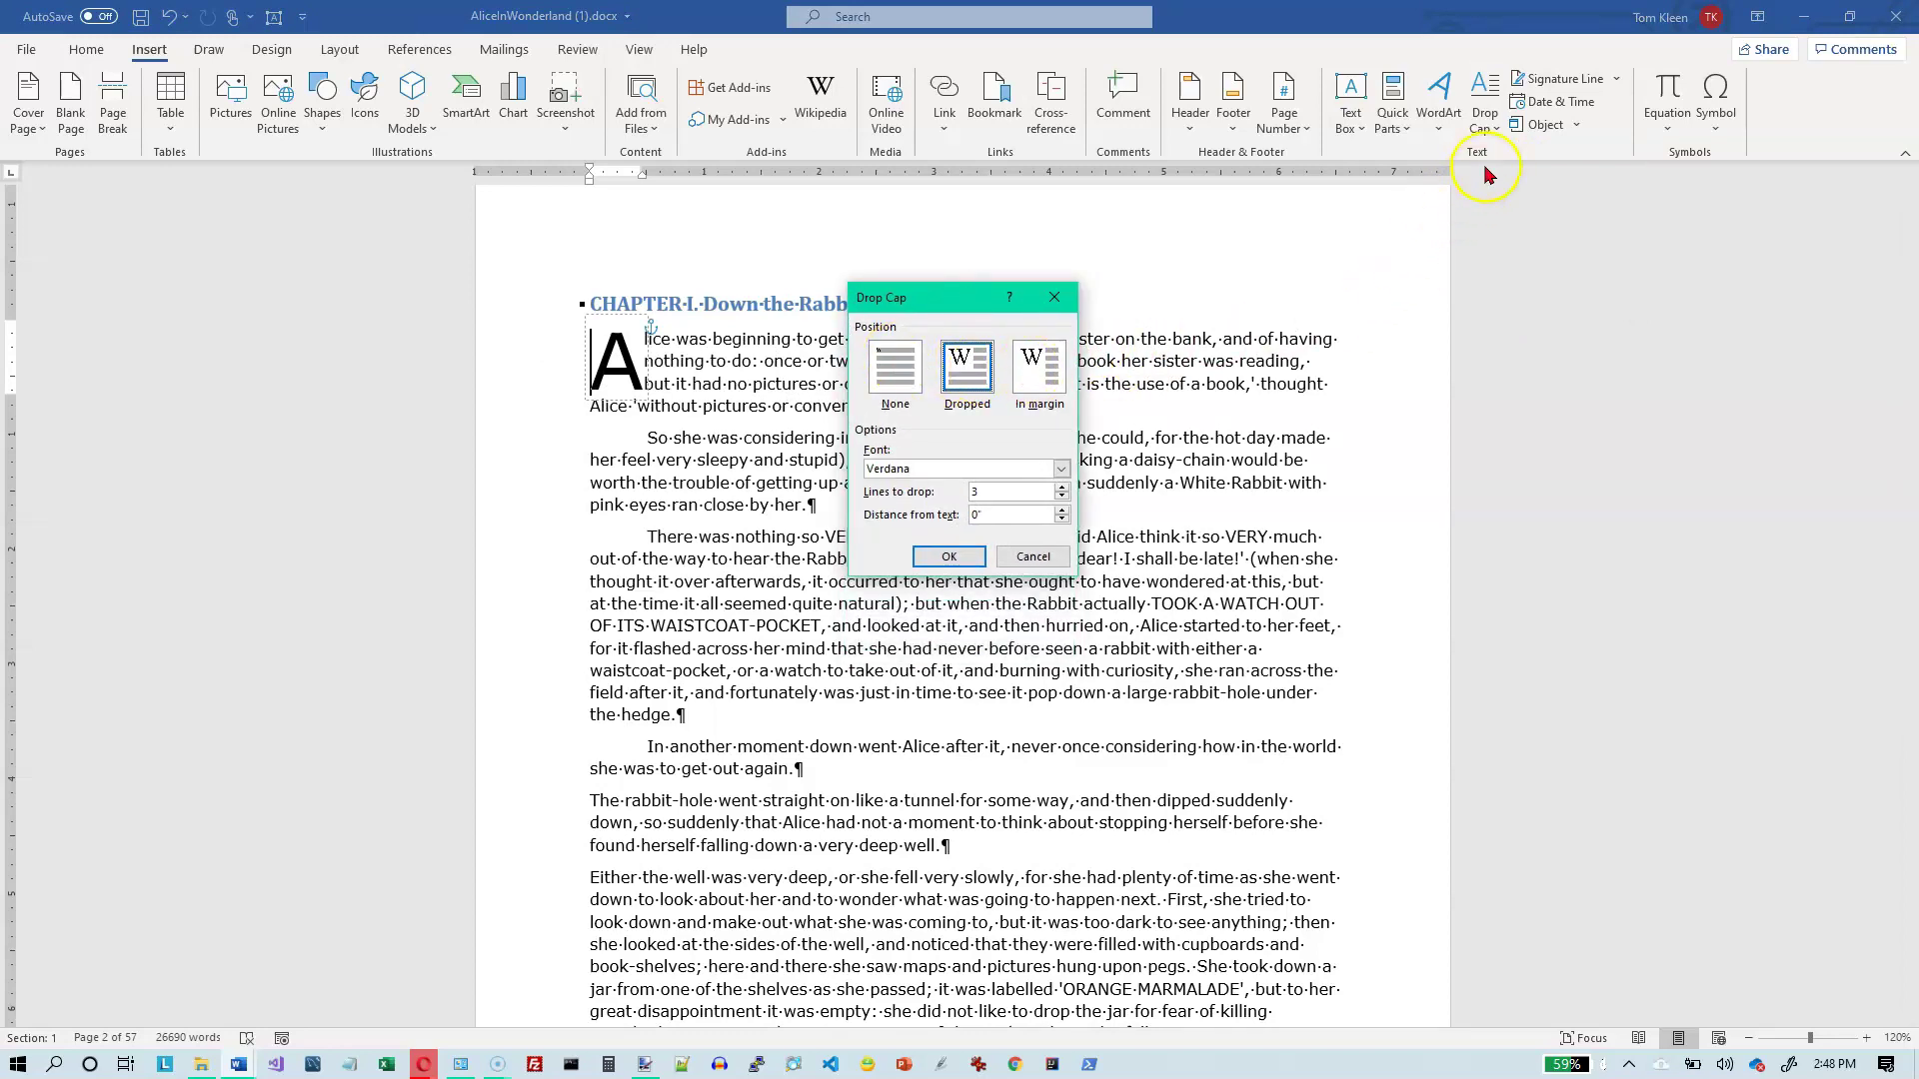